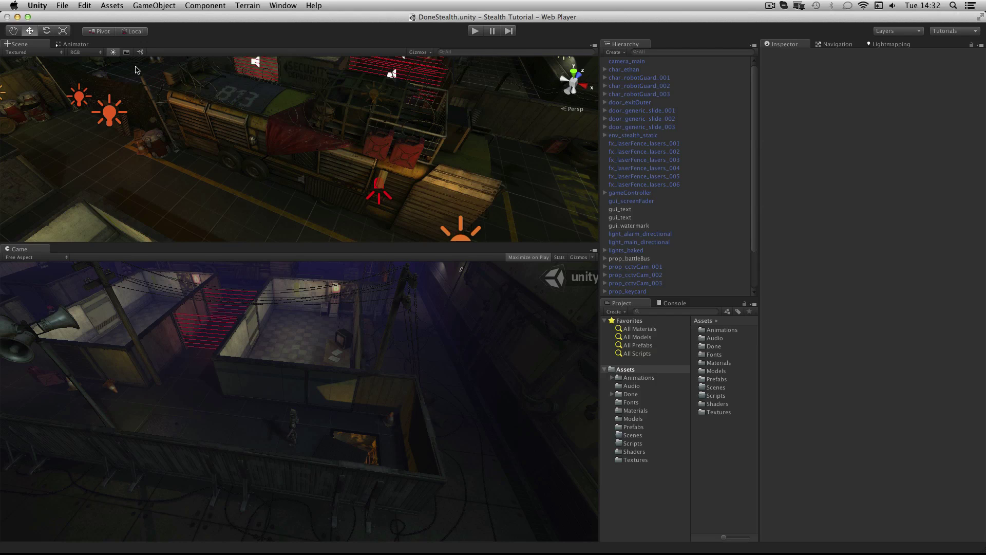
Create a new empty scene and save it as Stealth.unity in Assets/Scenes.
{"action": "left_click", "coordinate": [68, 6]}
{"action": "left_click", "coordinate": [81, 18]}
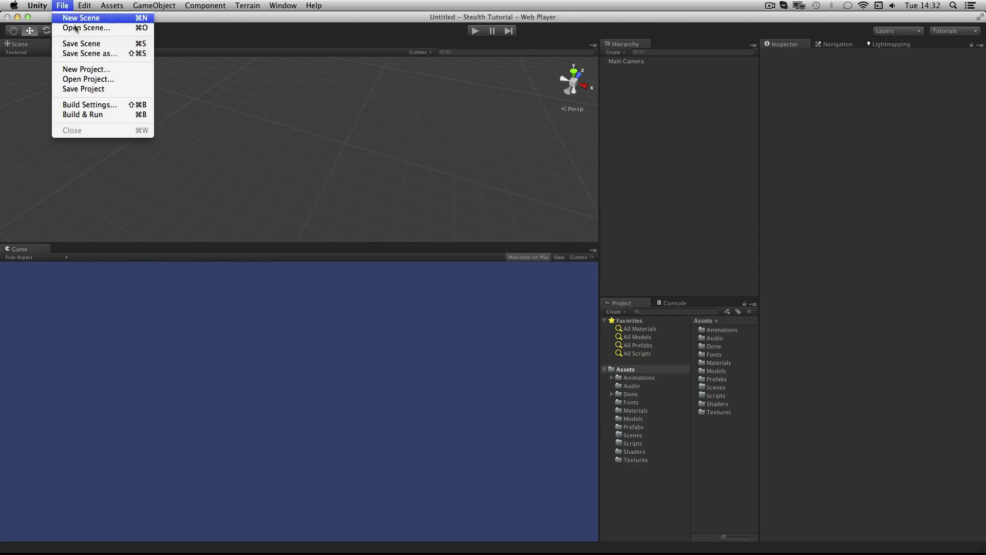
{"action": "left_click", "coordinate": [101, 54]}
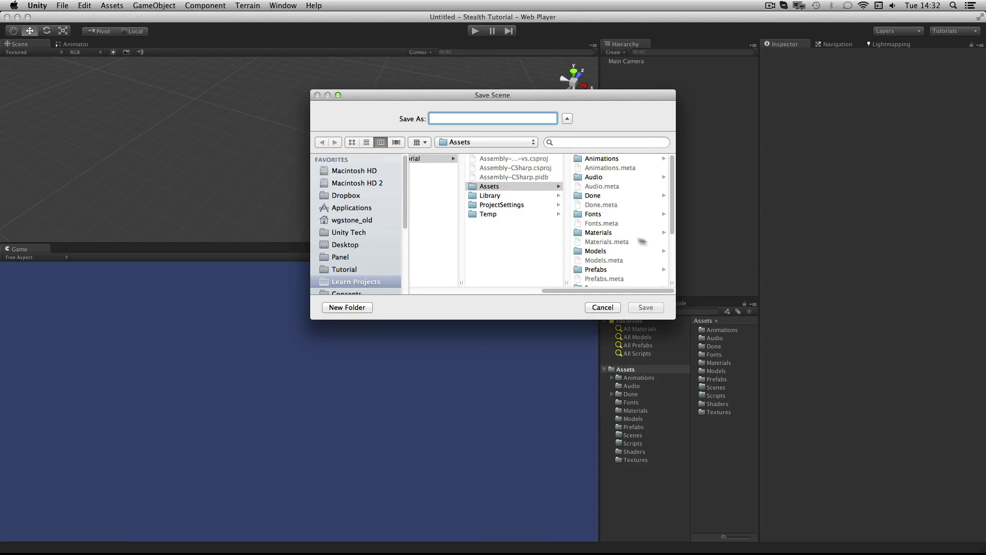
{"action": "scroll", "coordinate": [664, 231], "scroll_direction": "down", "scroll_amount": 2}
{"action": "left_click", "coordinate": [632, 241]}
{"action": "left_click", "coordinate": [473, 117]}
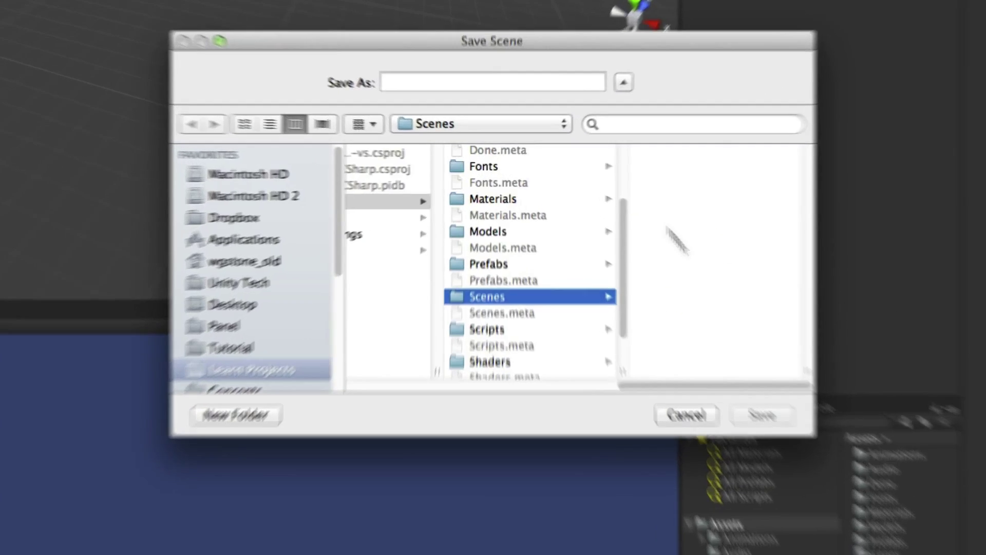
{"action": "type", "text": "Stealth"}
{"action": "key", "text": "Return"}
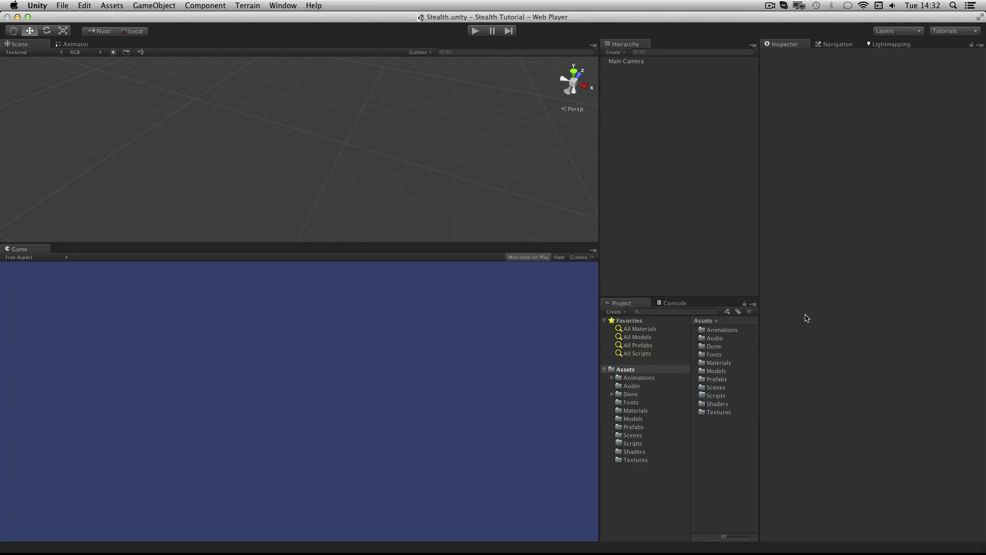
Add env_stealth_static from Models to the scene and reset its transform.
{"action": "left_click", "coordinate": [650, 419]}
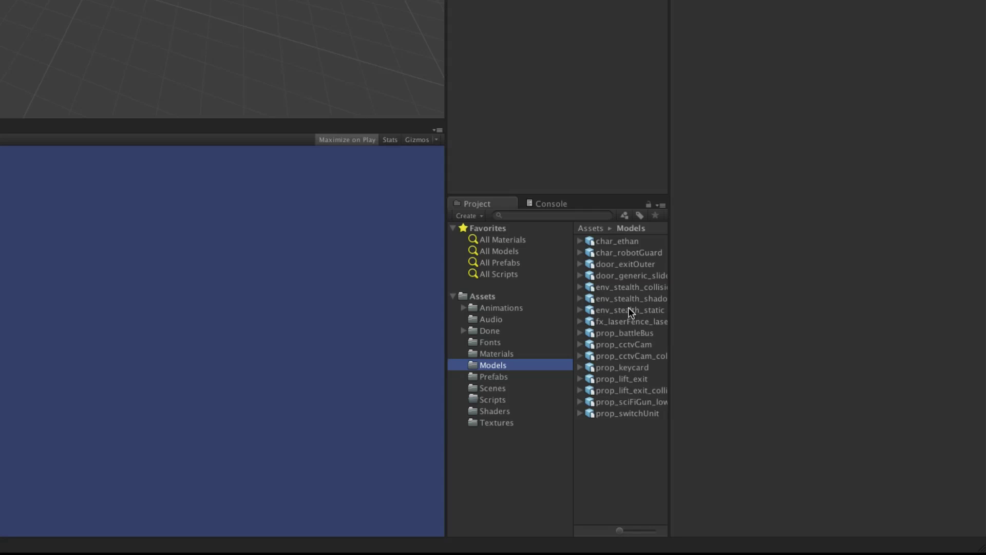
{"action": "left_click", "coordinate": [628, 309]}
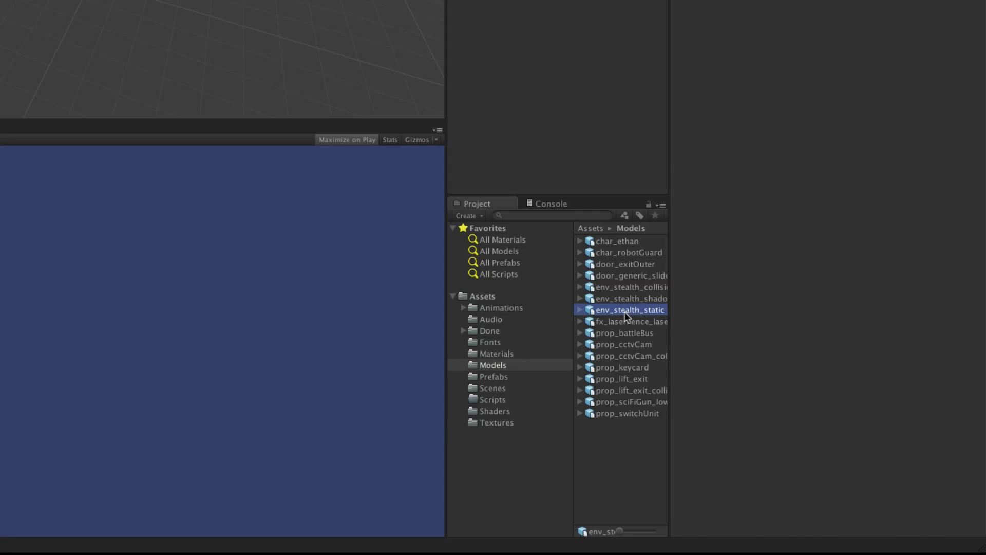
{"action": "left_click", "coordinate": [625, 311]}
{"action": "left_click", "coordinate": [869, 389]}
{"action": "mouse_move", "coordinate": [869, 390]}
{"action": "left_mouse_down"}
{"action": "mouse_move", "coordinate": [733, 388]}
{"action": "mouse_move", "coordinate": [868, 377]}
{"action": "left_mouse_up"}
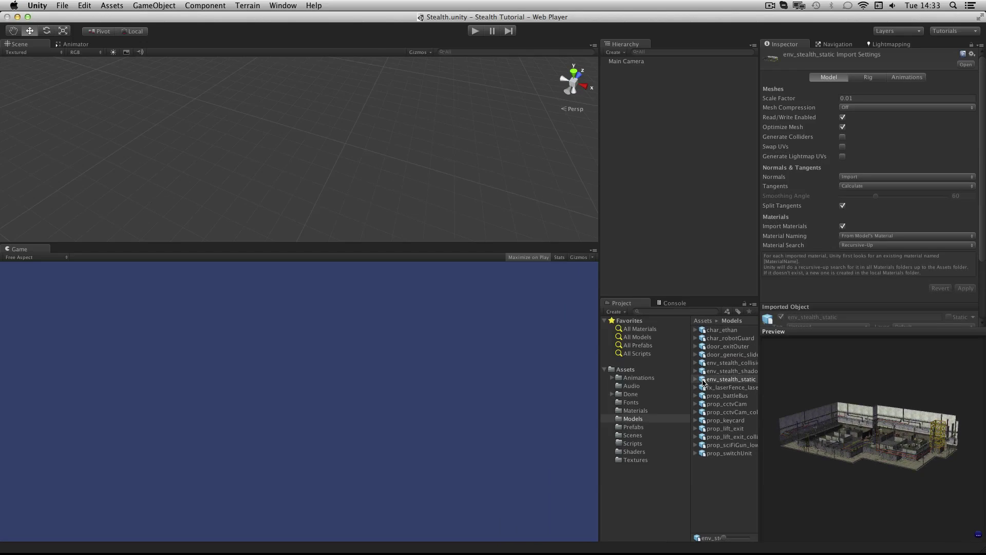
{"action": "left_click_drag", "start_coordinate": [731, 379], "coordinate": [672, 202]}
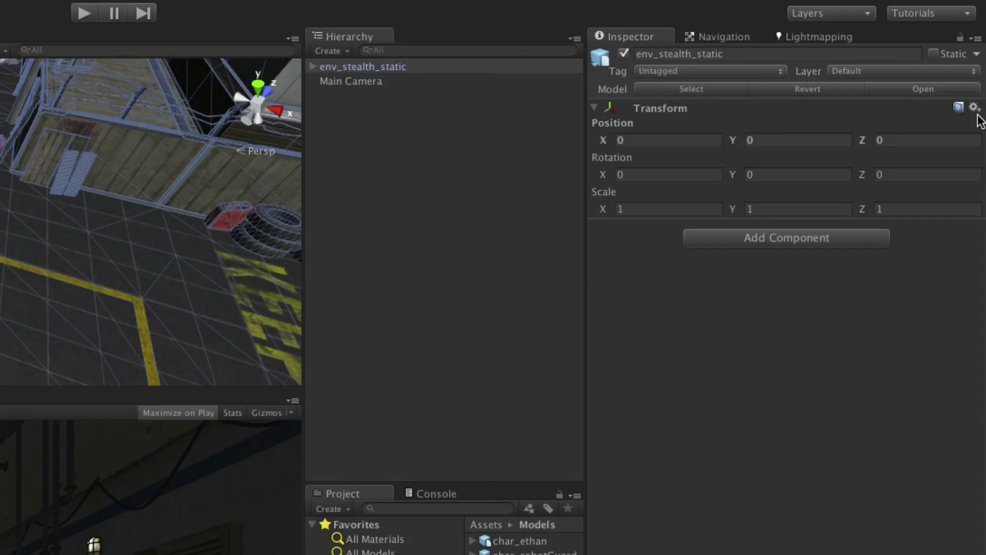
{"action": "left_click", "coordinate": [974, 106]}
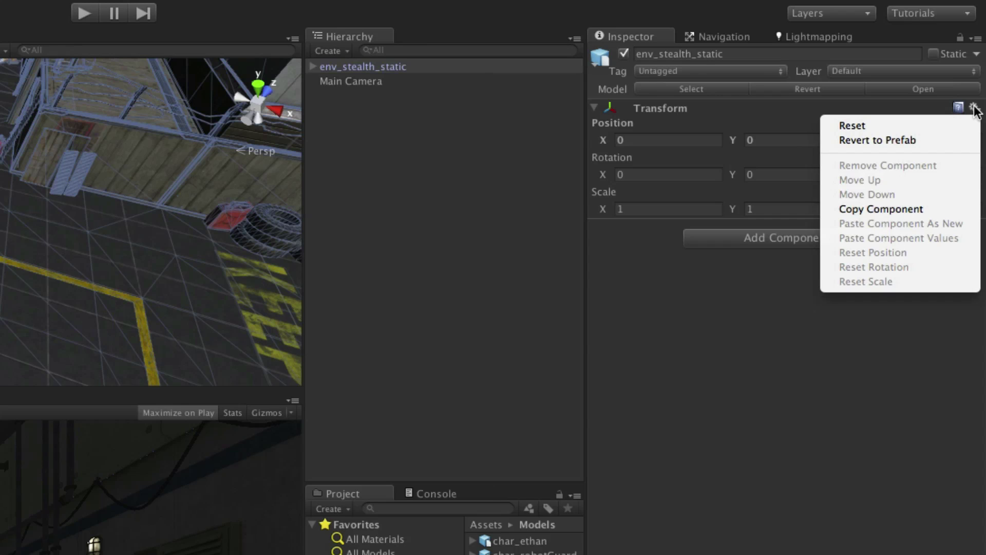
{"action": "left_click", "coordinate": [946, 124]}
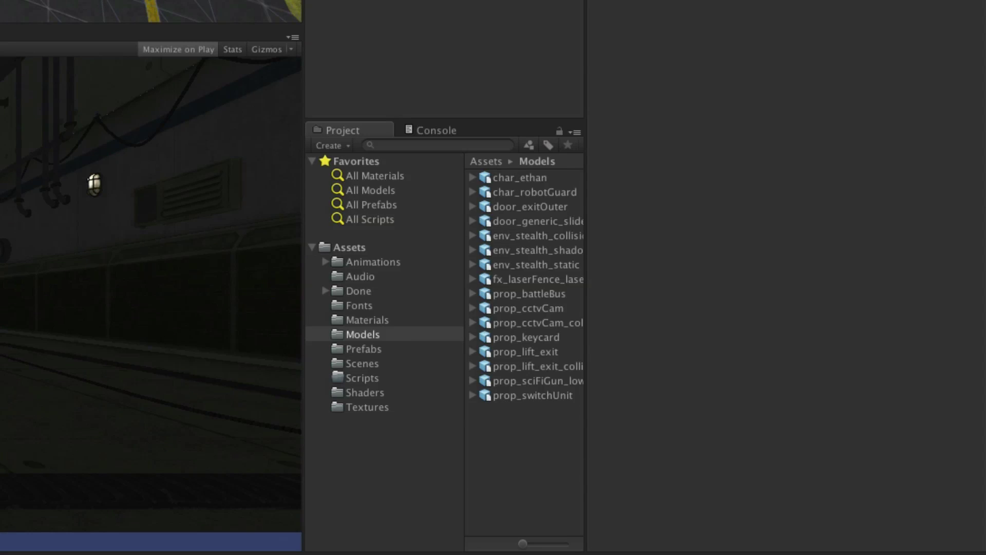
Place prop_battleBus at position (-11, 0, 17.5) with Y rotation 270.
{"action": "left_click", "coordinate": [524, 296]}
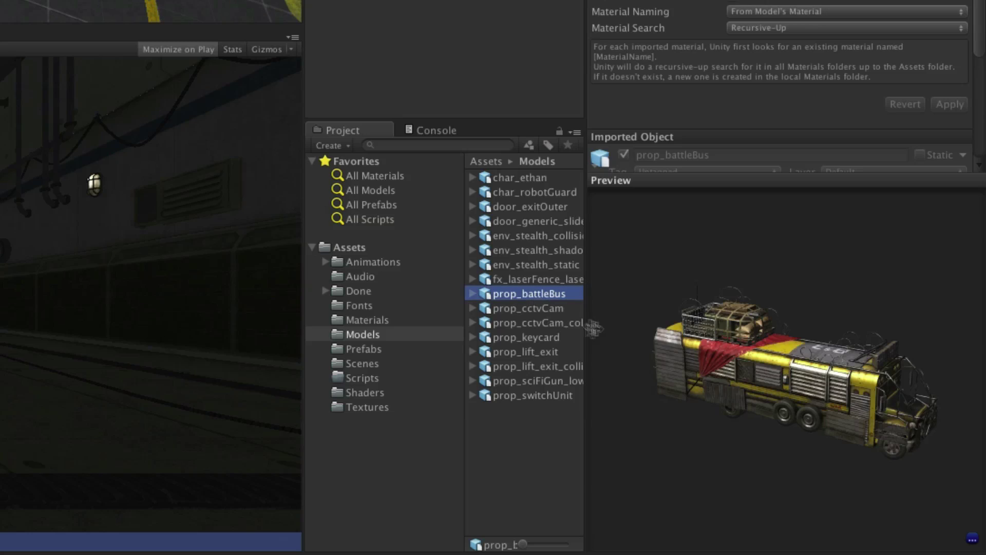
{"action": "left_click_drag", "start_coordinate": [851, 388], "coordinate": [770, 385]}
{"action": "left_click_drag", "start_coordinate": [651, 339], "coordinate": [792, 330]}
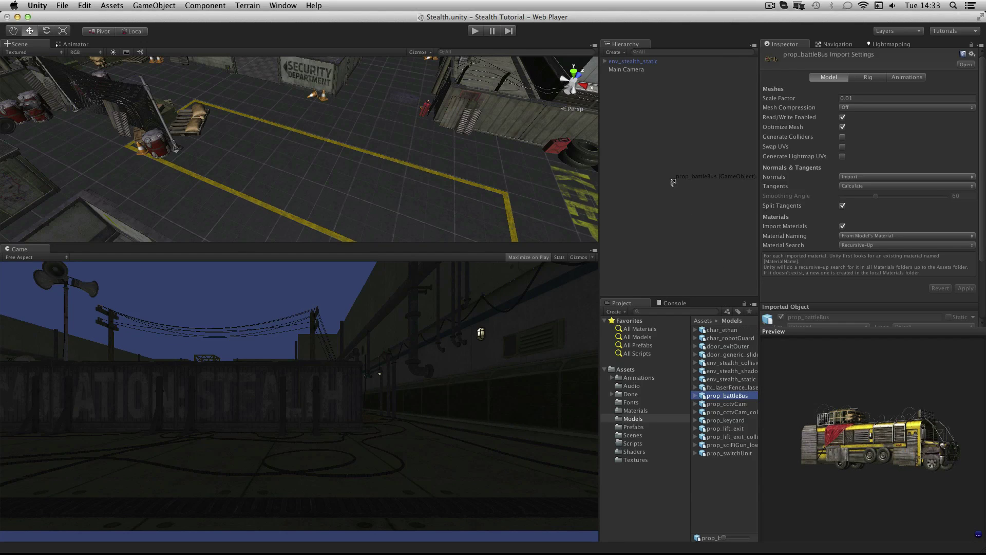
{"action": "left_click_drag", "start_coordinate": [725, 395], "coordinate": [678, 180]}
{"action": "mouse_move", "coordinate": [305, 140]}
{"action": "right_mouse_down", "text": "alt"}
{"action": "mouse_move", "coordinate": [246, 150]}
{"action": "mouse_move", "coordinate": [270, 153]}
{"action": "right_mouse_up", "text": "alt"}
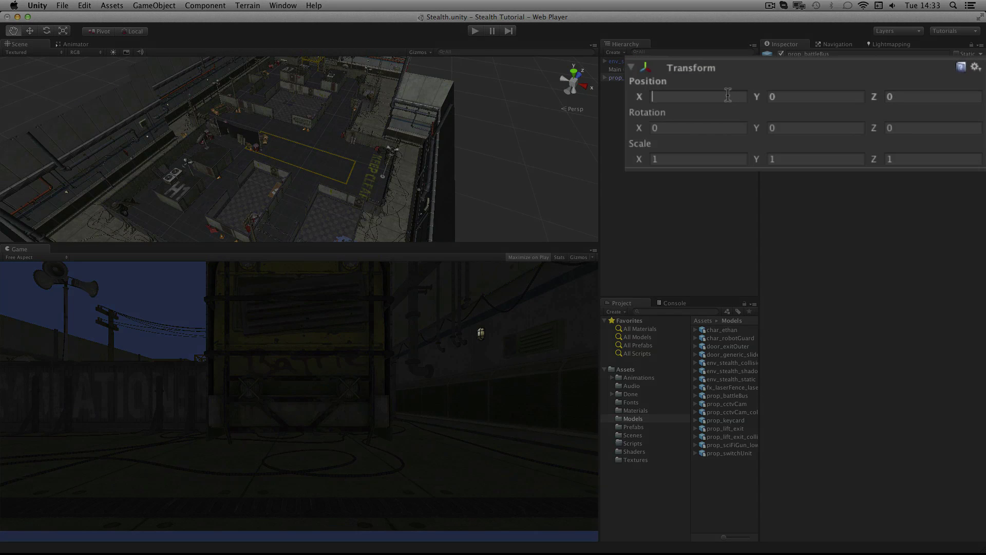
{"action": "type", "text": "-11"}
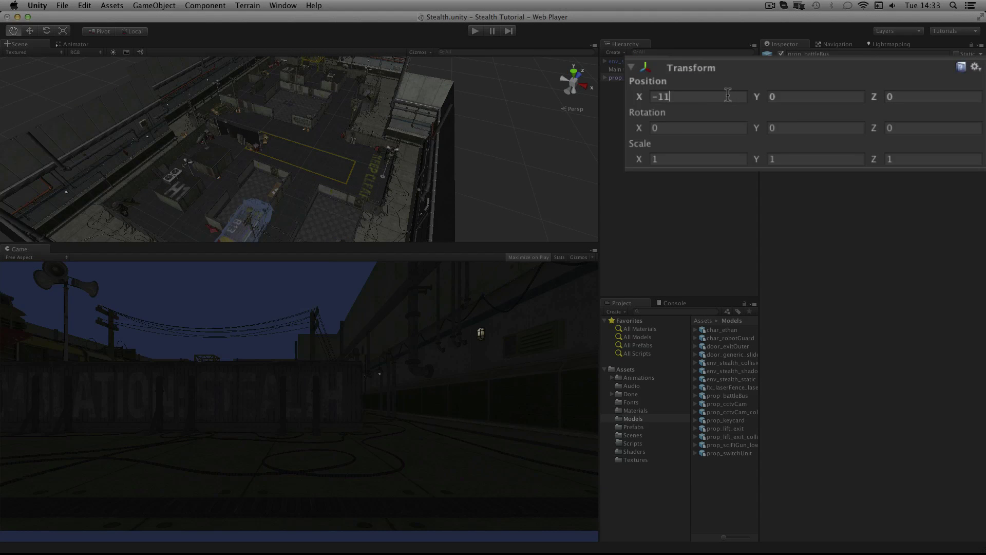
{"action": "key", "text": "Tab"}
{"action": "type", "text": "1"}
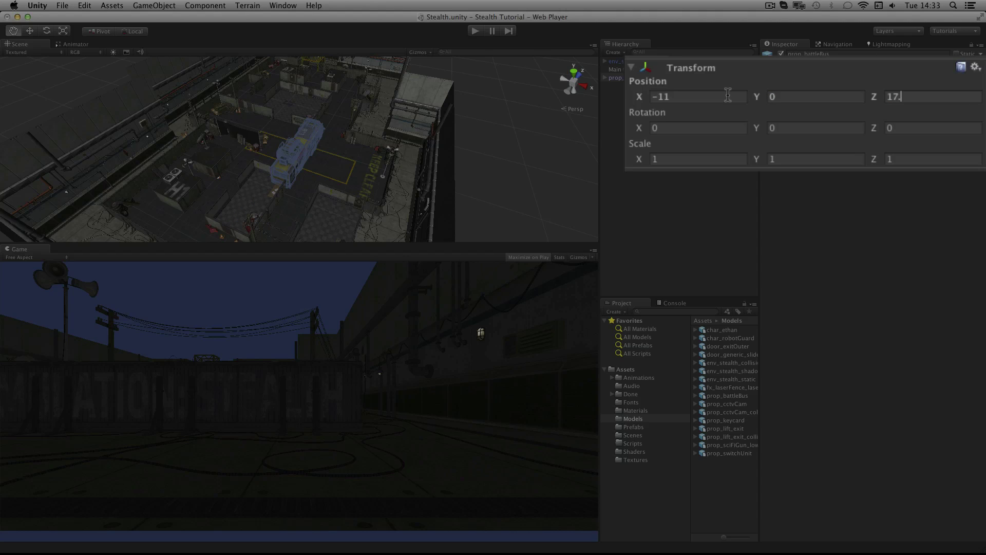
{"action": "type", "text": "5"}
{"action": "type", "text": "270"}
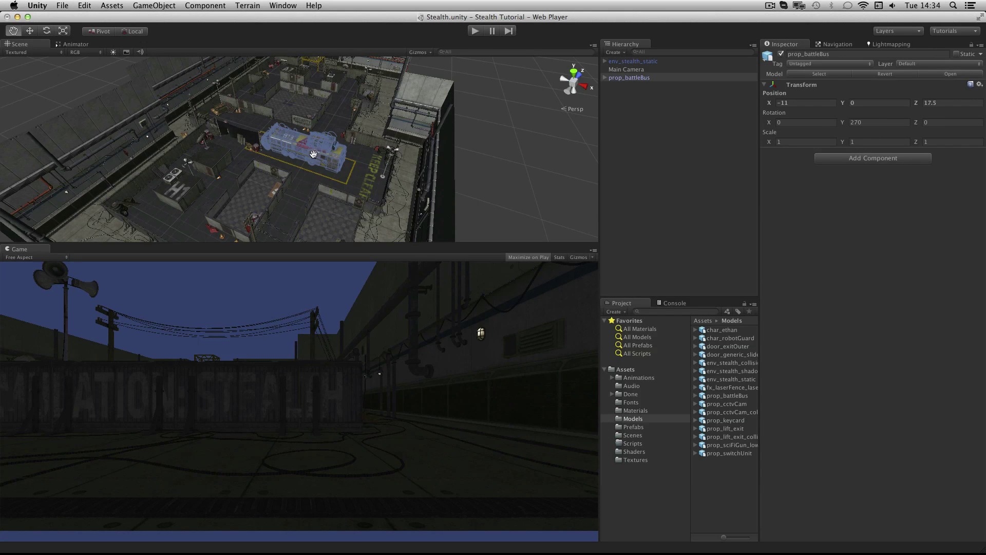
{"action": "left_click_drag", "start_coordinate": [354, 163], "coordinate": [417, 192], "text": "alt"}
{"action": "scroll", "coordinate": [333, 179], "scroll_direction": "up", "scroll_amount": 3}
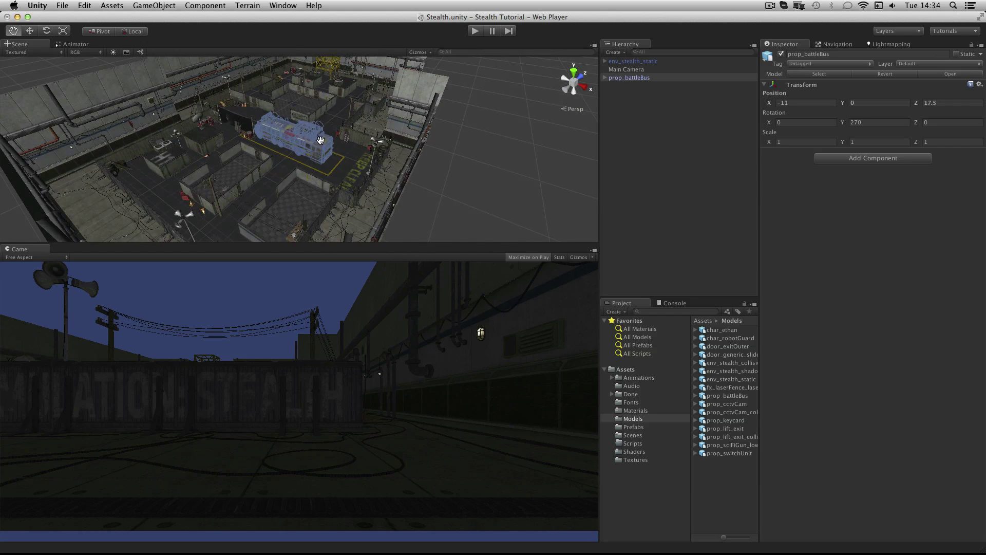
Add a Physics Mesh Collider component to env_stealth_static.
{"action": "left_click_drag", "start_coordinate": [332, 179], "coordinate": [708, 249], "text": "alt"}
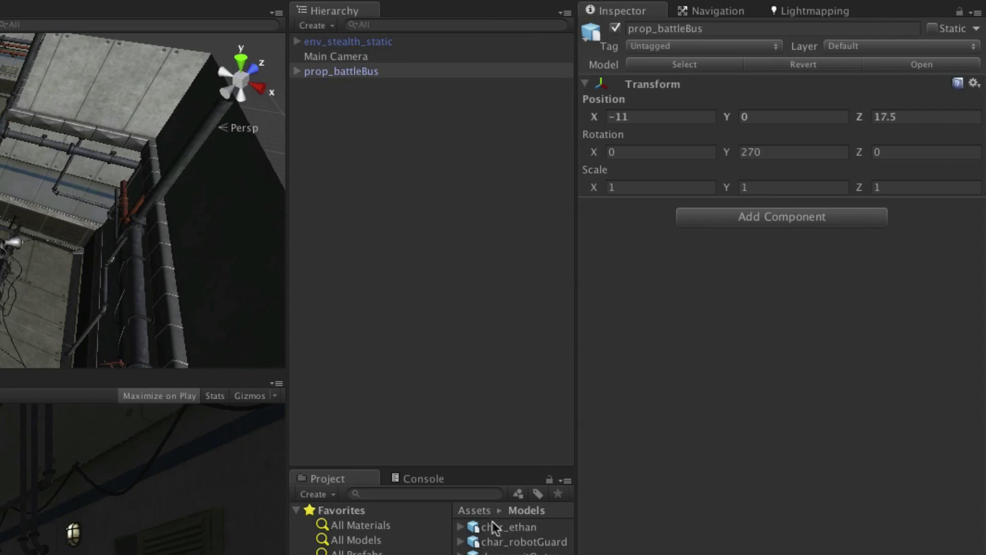
{"action": "left_click", "coordinate": [410, 43]}
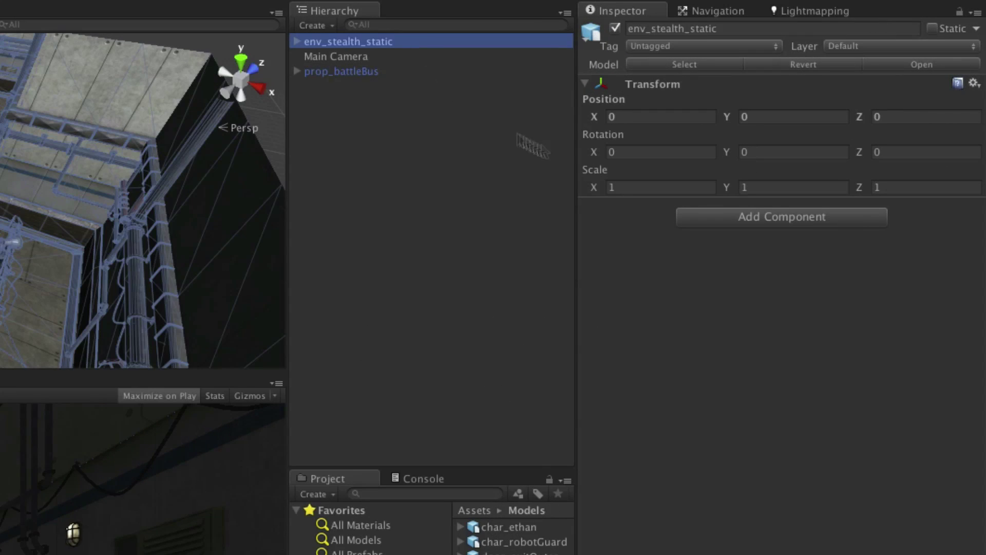
{"action": "left_click", "coordinate": [861, 220]}
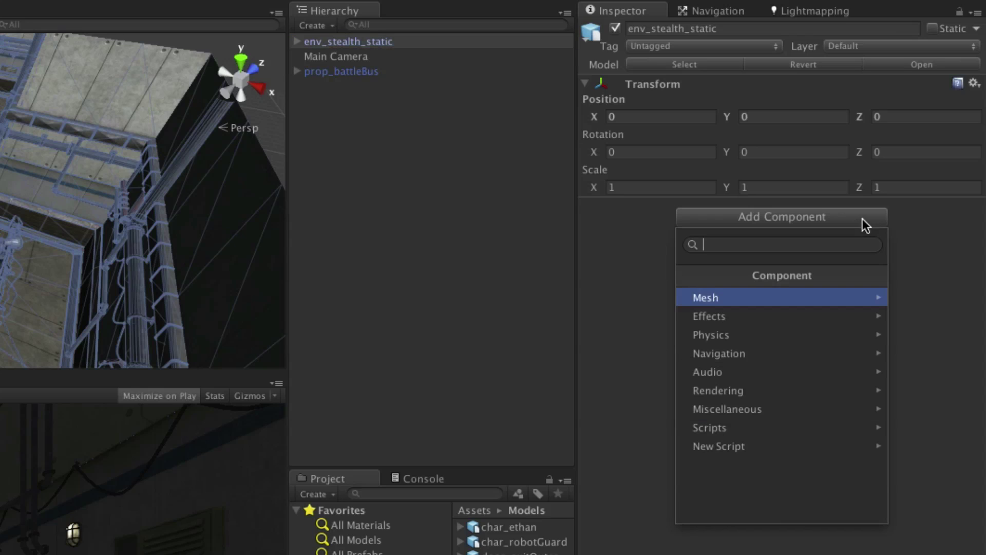
{"action": "left_click", "coordinate": [744, 334]}
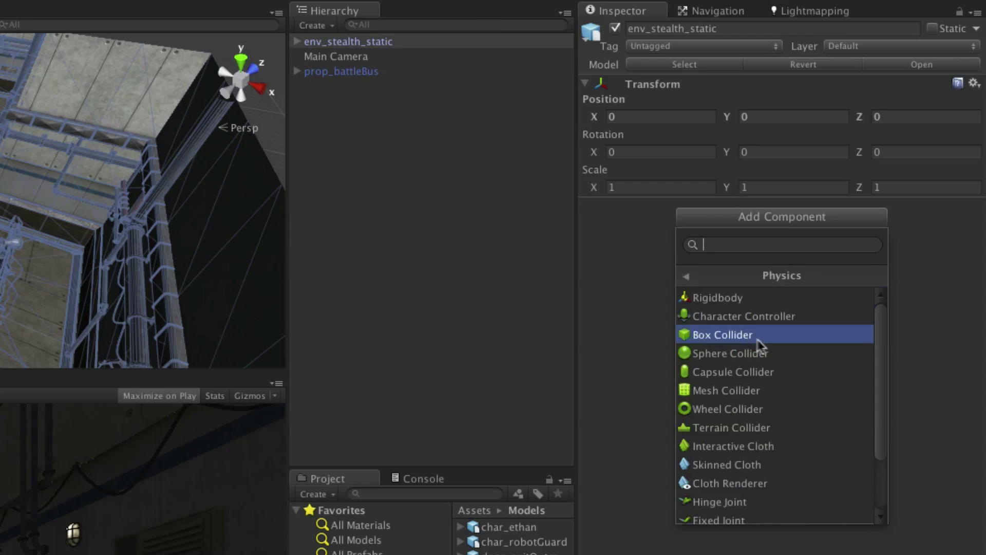
{"action": "left_click", "coordinate": [766, 392]}
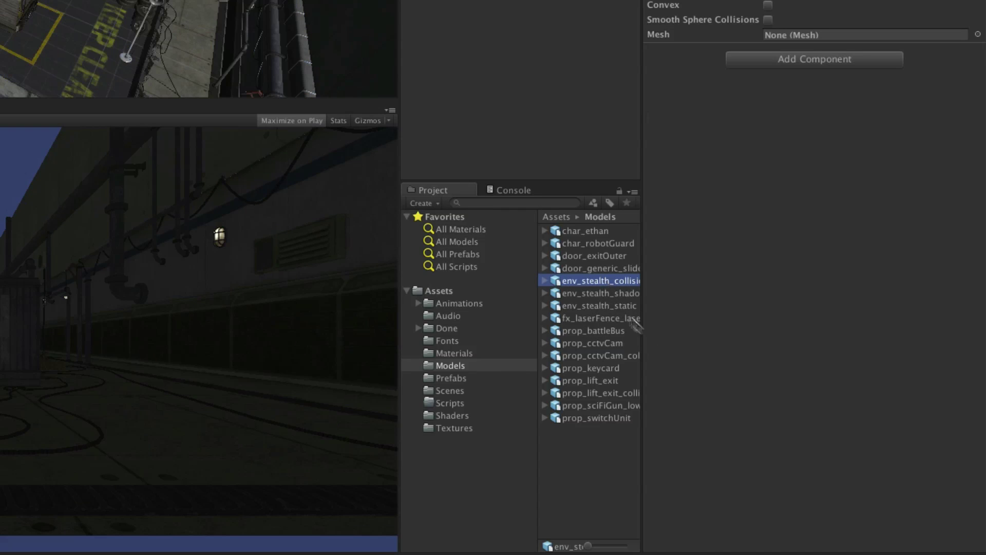
Assign the env_stealth_collision_001 mesh to the level's Mesh Collider.
{"action": "left_click", "coordinate": [606, 281]}
{"action": "mouse_move", "coordinate": [873, 404]}
{"action": "left_mouse_down"}
{"action": "mouse_move", "coordinate": [930, 400]}
{"action": "mouse_move", "coordinate": [836, 420]}
{"action": "left_mouse_up"}
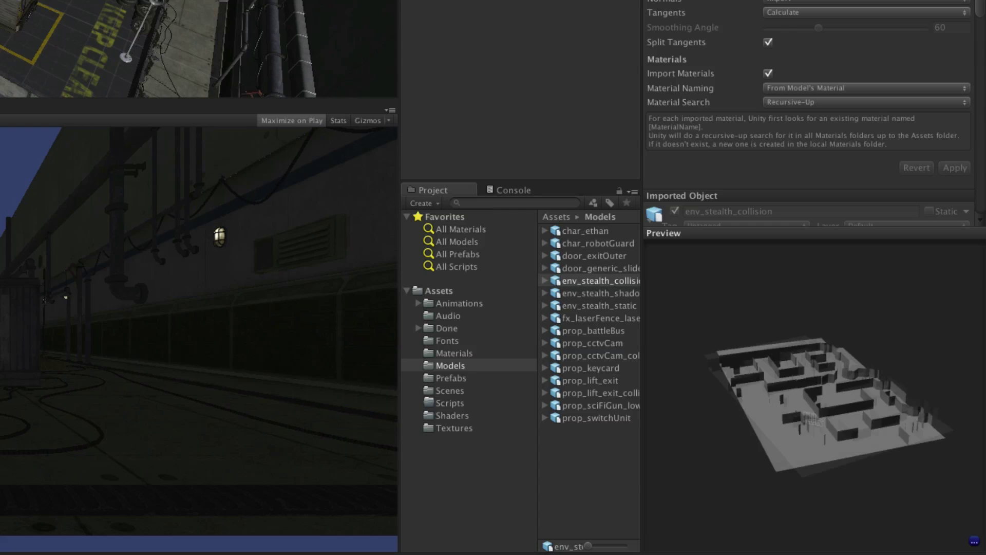
{"action": "left_click", "coordinate": [545, 280]}
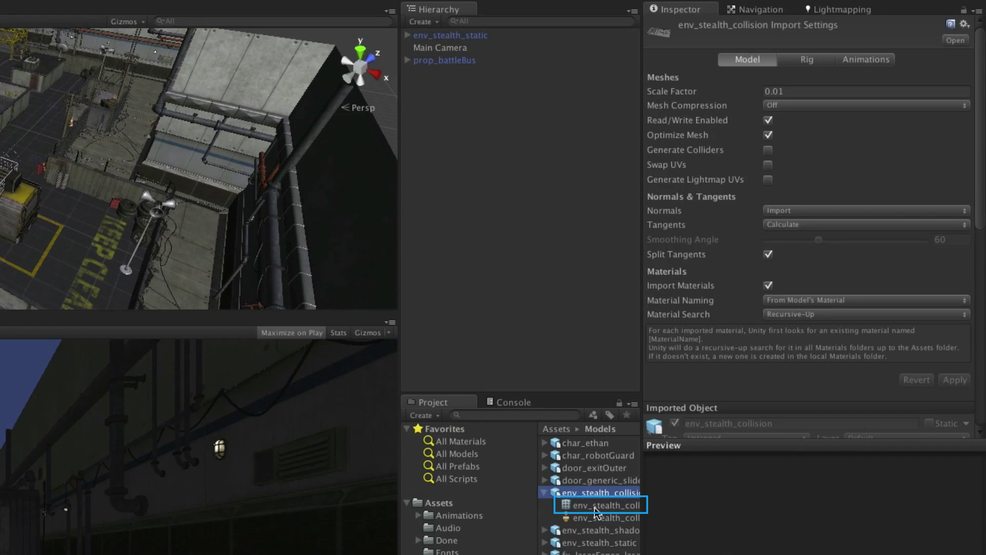
{"action": "left_click", "coordinate": [516, 34]}
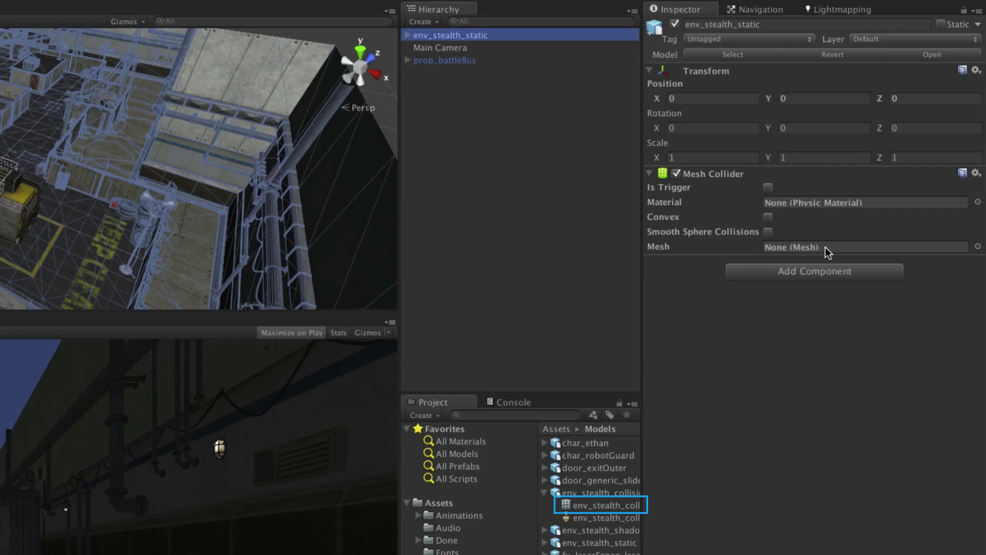
{"action": "left_click", "coordinate": [567, 506]}
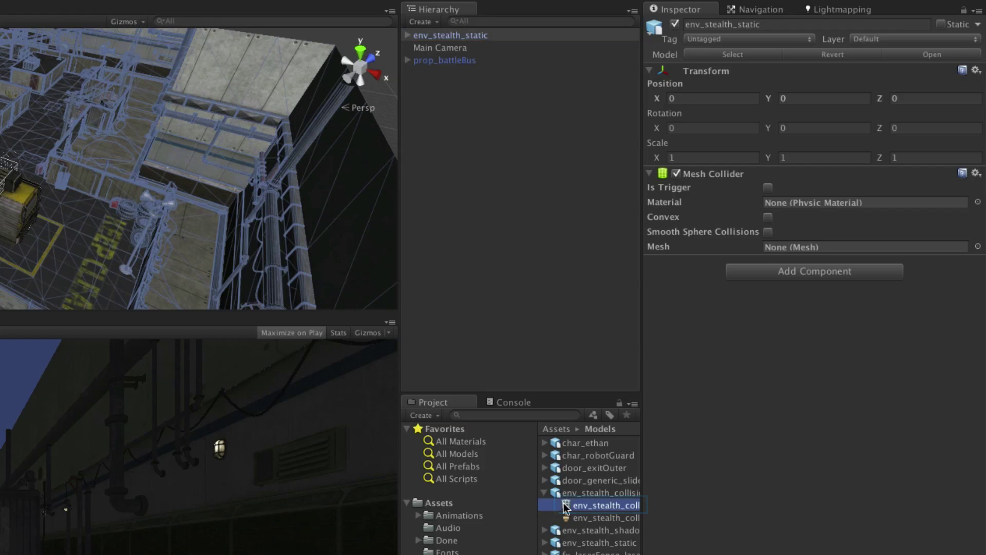
{"action": "left_click_drag", "start_coordinate": [567, 506], "coordinate": [821, 247]}
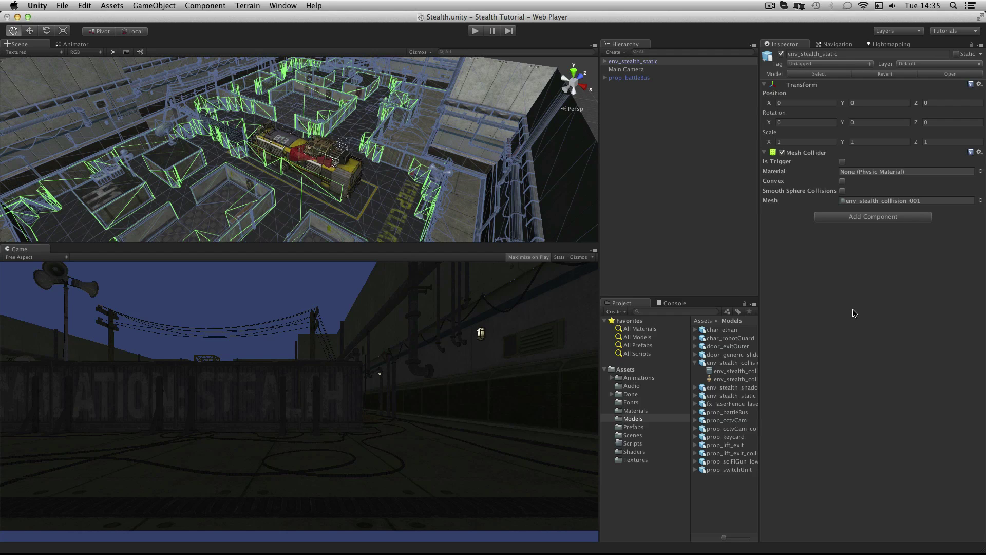
Mark env_stealth_static and prop_battleBus as Static, including their children.
{"action": "left_click", "coordinate": [675, 62]}
{"action": "left_click", "coordinate": [663, 77], "text": "super"}
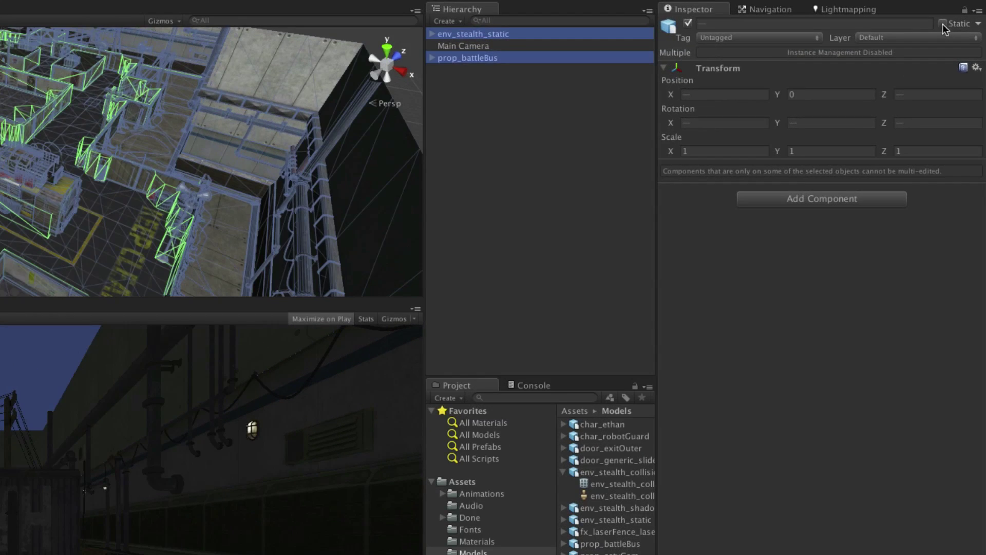
{"action": "left_click", "coordinate": [942, 24]}
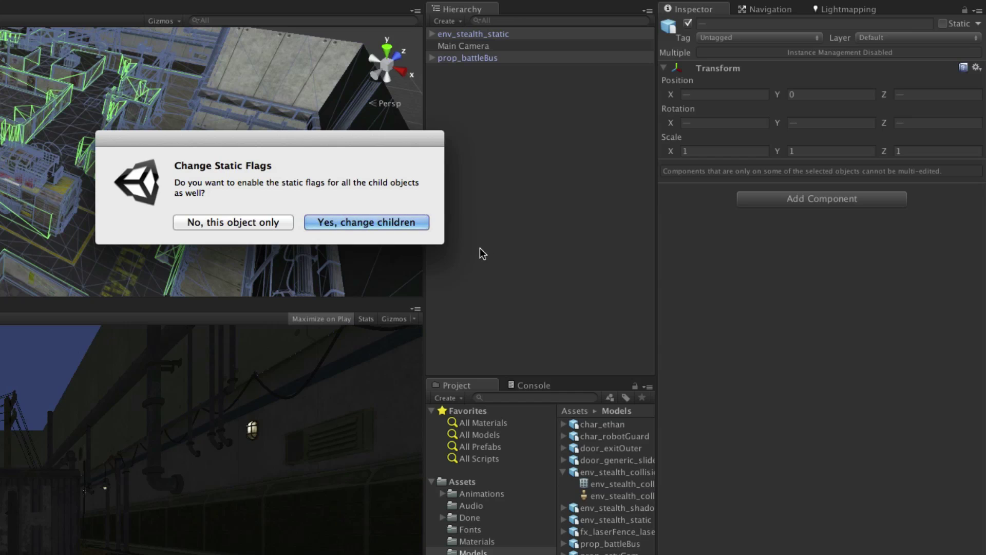
{"action": "left_click", "coordinate": [395, 222]}
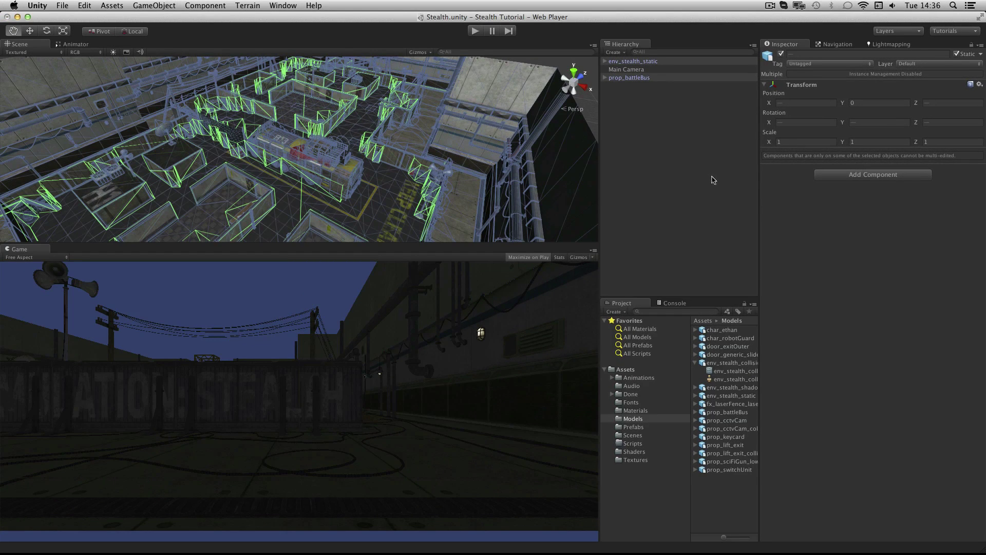
Set the debris-to-wires groups and prop_battleBus, with children, to the PlayArea layer.
{"action": "left_click", "coordinate": [605, 61]}
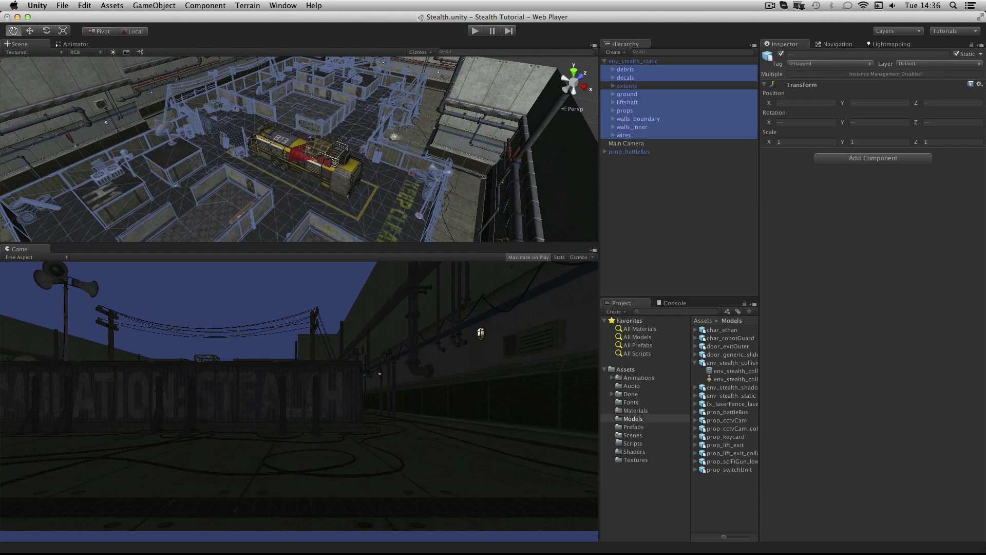
{"action": "scroll", "coordinate": [406, 140], "scroll_direction": "down", "scroll_amount": 10}
{"action": "left_click", "coordinate": [640, 89]}
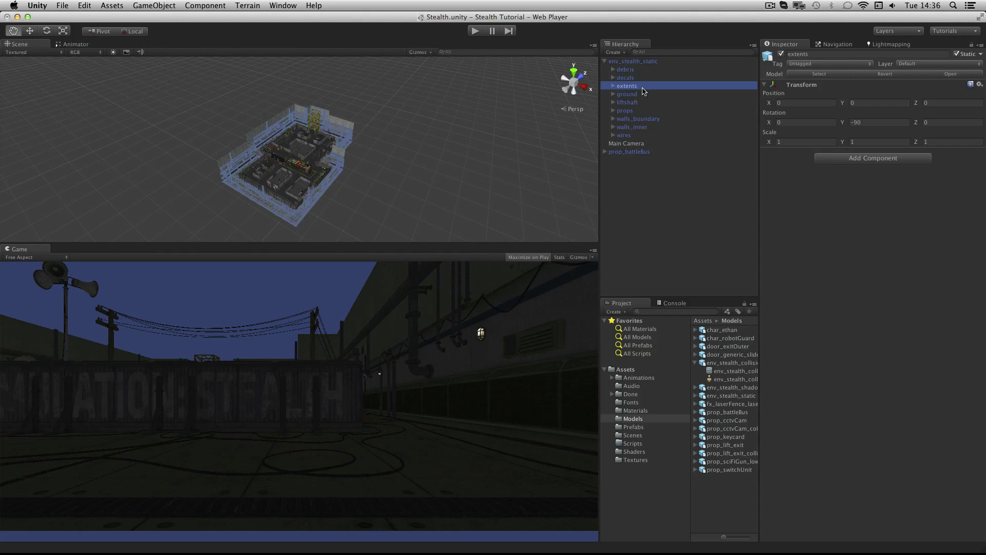
{"action": "scroll", "coordinate": [400, 162], "scroll_direction": "down", "scroll_amount": 2}
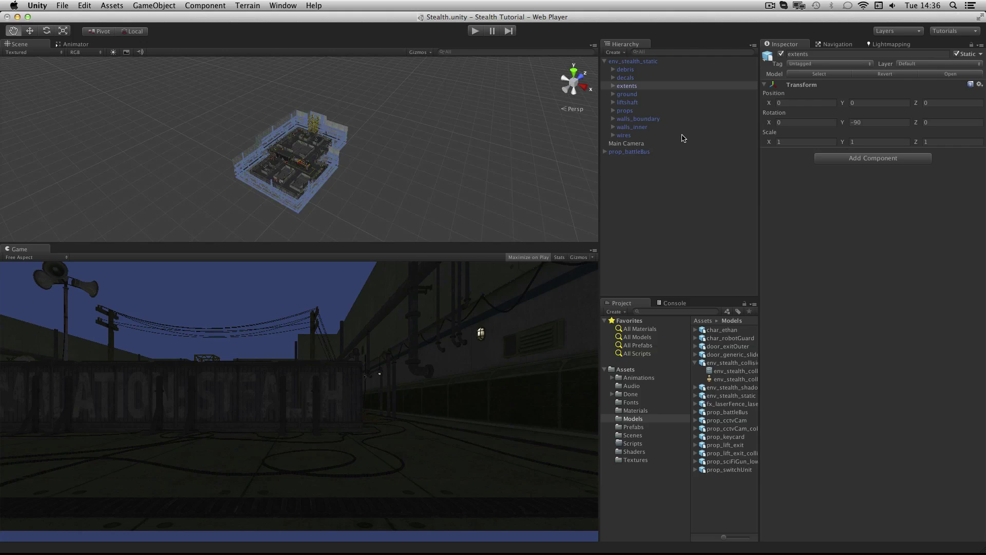
{"action": "left_click", "coordinate": [629, 71]}
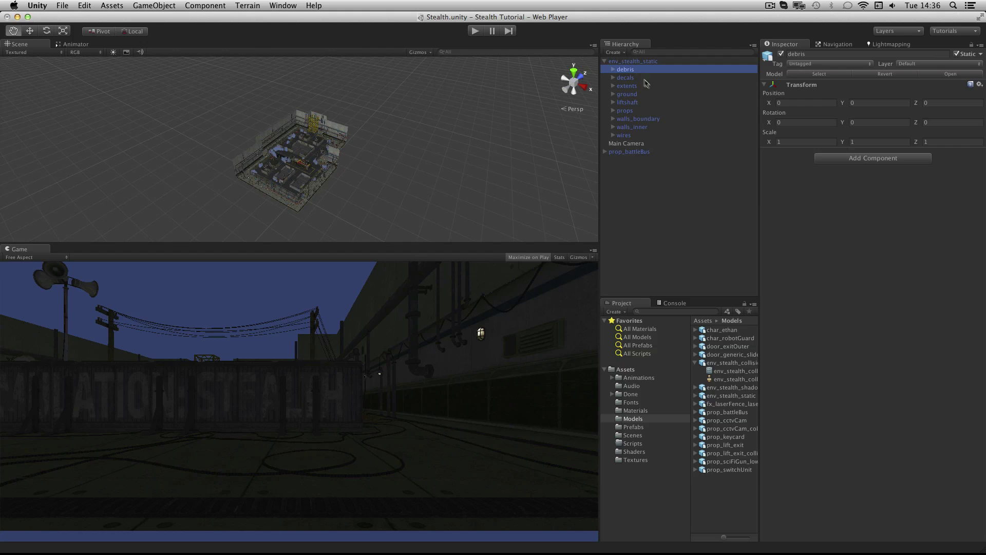
{"action": "left_click", "coordinate": [639, 136], "text": "shift"}
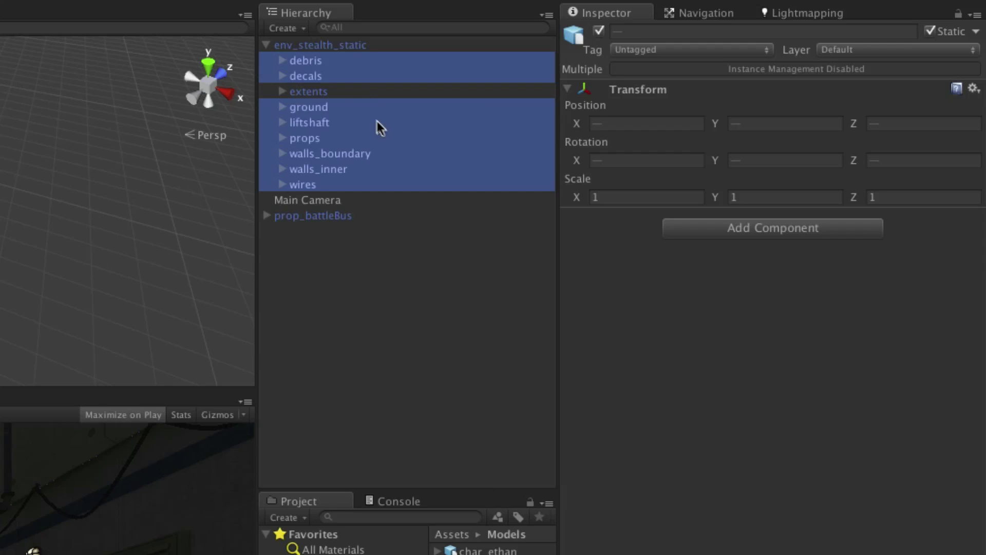
{"action": "left_click", "coordinate": [373, 216], "text": "ctrl"}
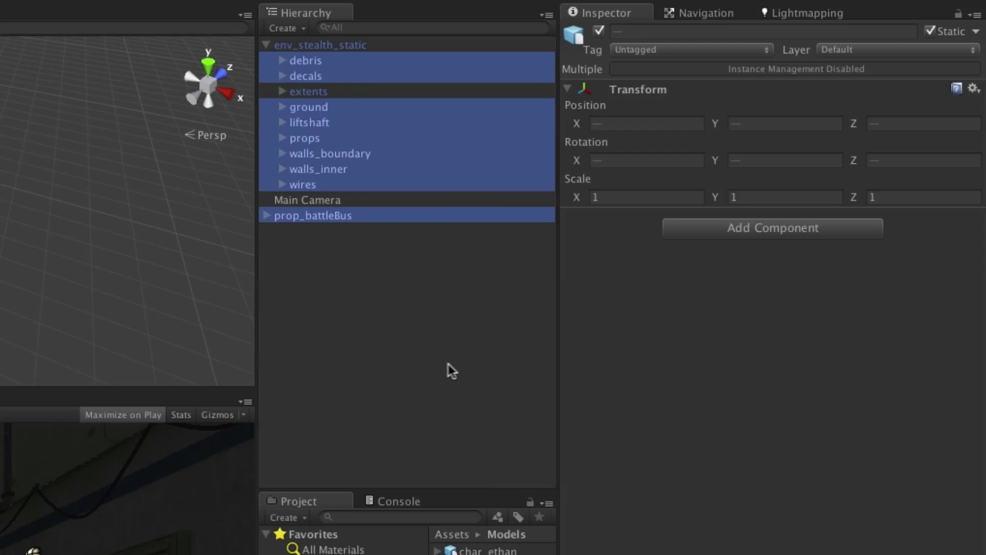
{"action": "left_click", "coordinate": [906, 48]}
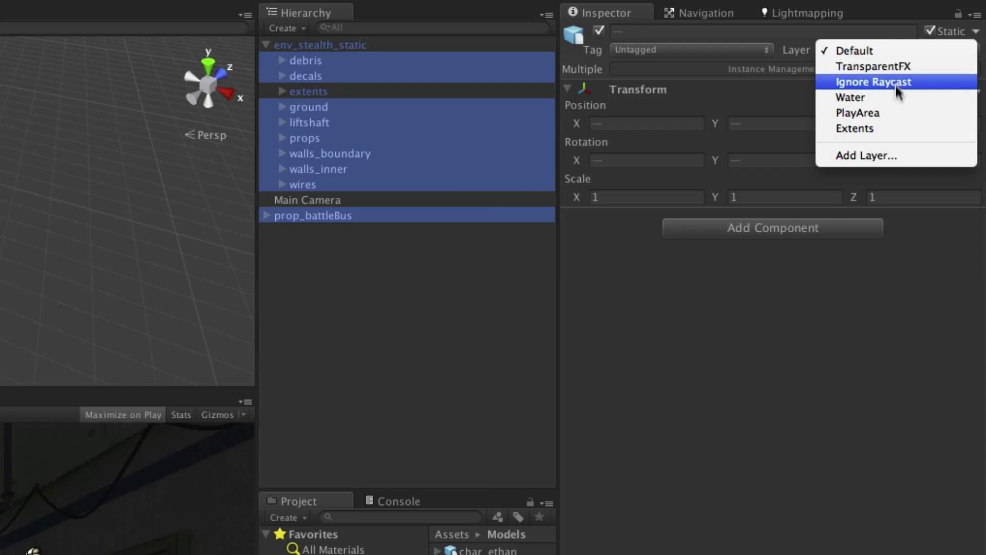
{"action": "left_click", "coordinate": [894, 113]}
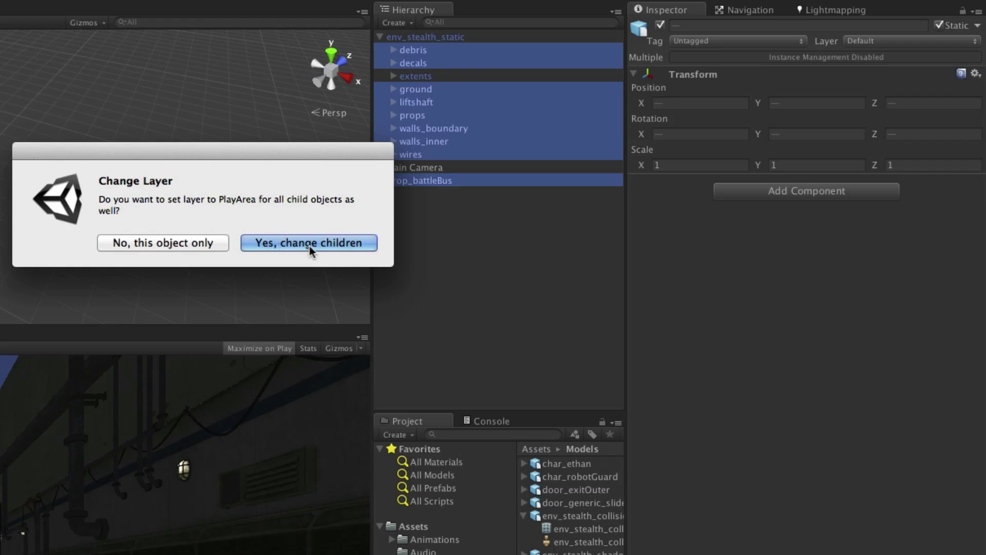
{"action": "left_click", "coordinate": [316, 241]}
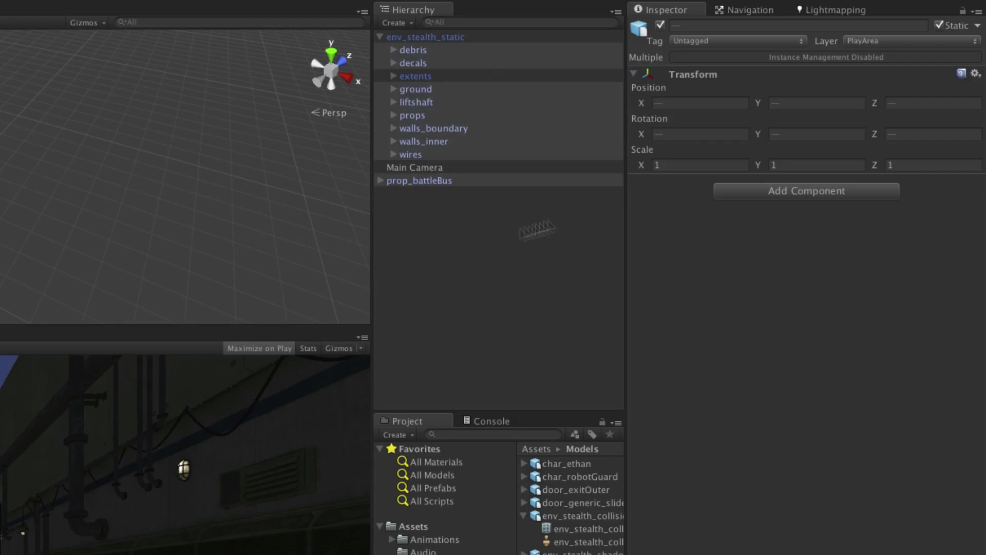
{"action": "left_click", "coordinate": [480, 77]}
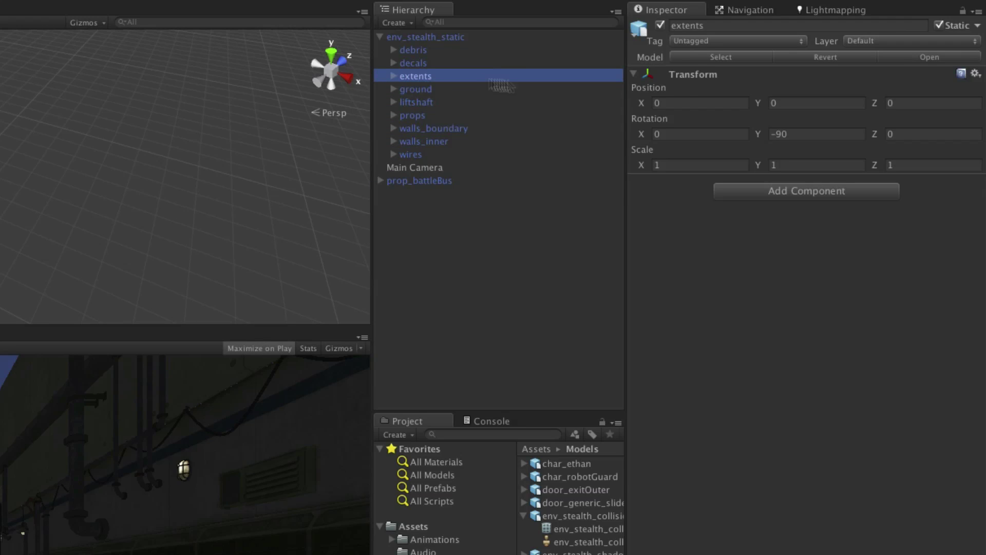
Assign extents and its children to the Extents layer.
{"action": "left_click", "coordinate": [877, 42]}
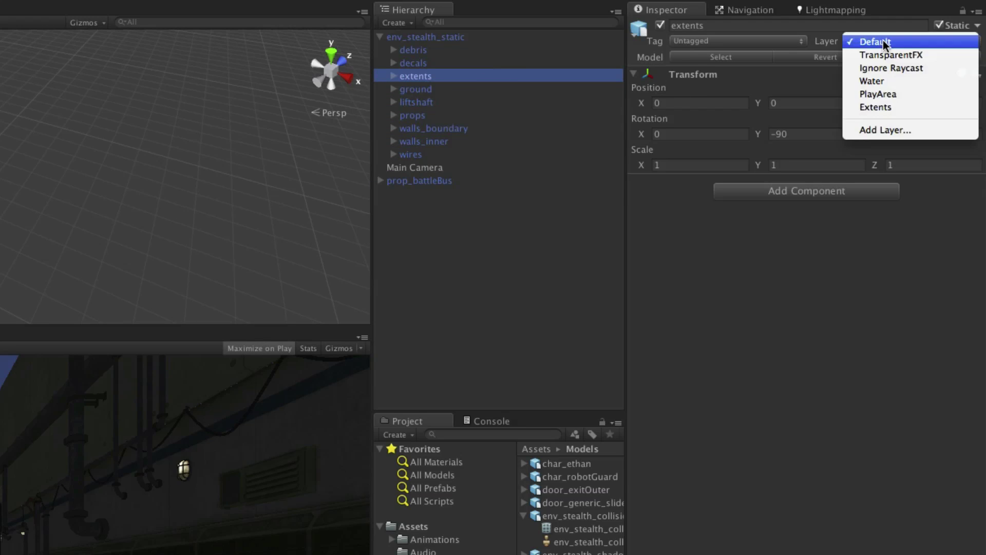
{"action": "left_click", "coordinate": [905, 108]}
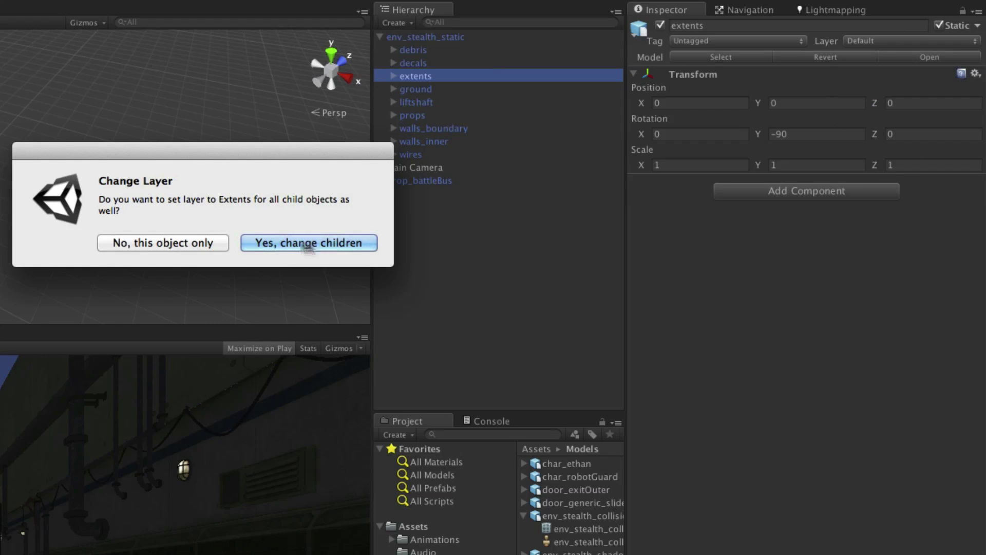
{"action": "left_click", "coordinate": [328, 244]}
{"action": "left_click", "coordinate": [537, 76]}
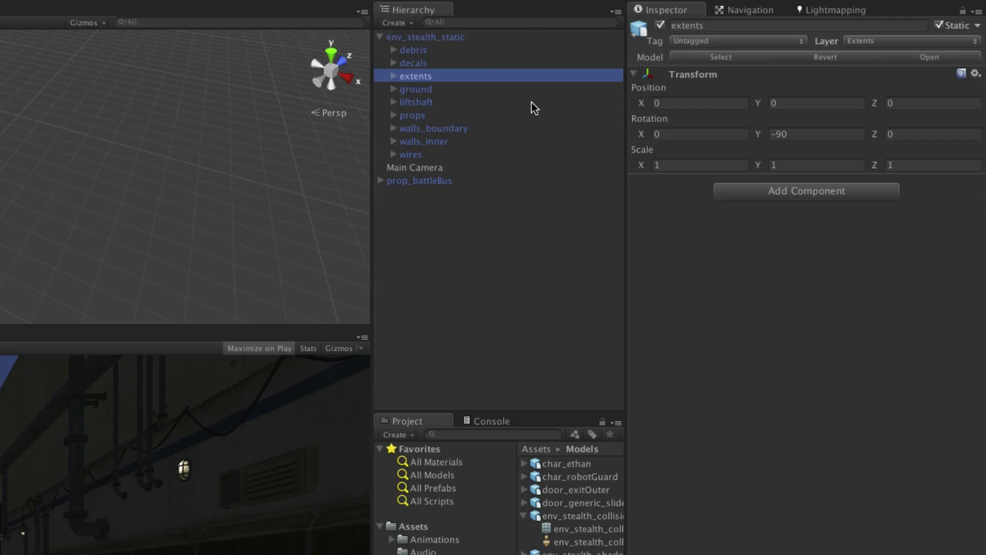
Rename Main Camera to 'camera_main'.
{"action": "left_click", "coordinate": [451, 168]}
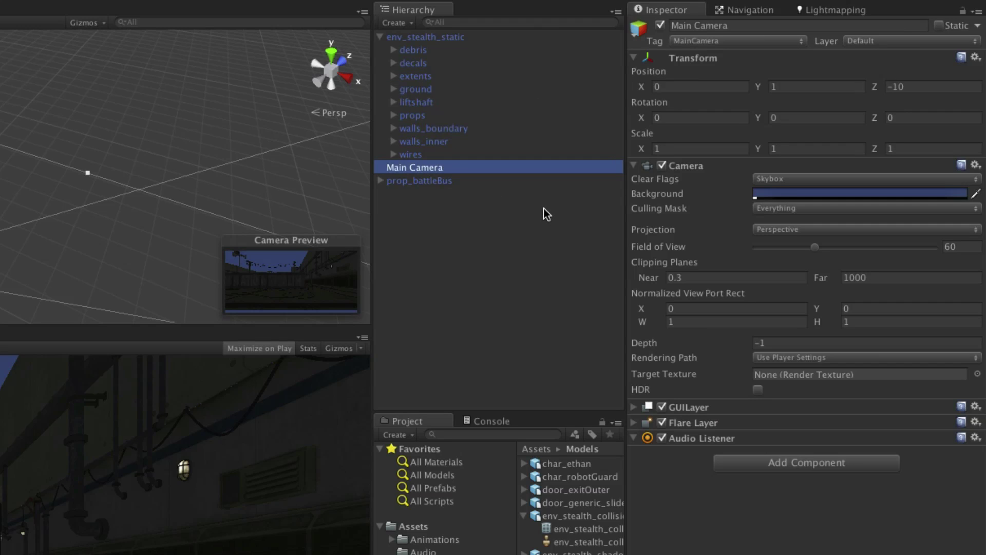
{"action": "key", "text": "Return"}
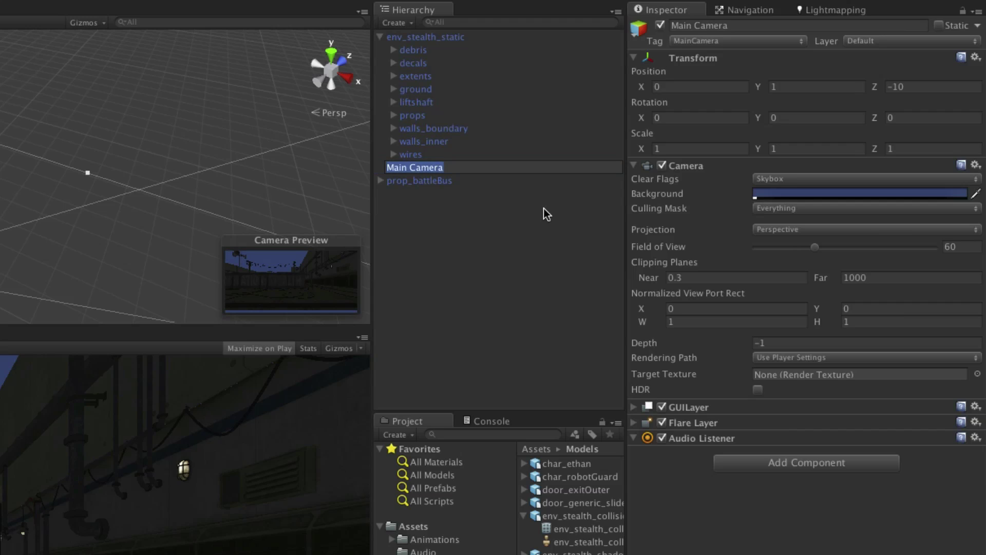
{"action": "type", "text": "camera_main"}
{"action": "key", "text": "Return"}
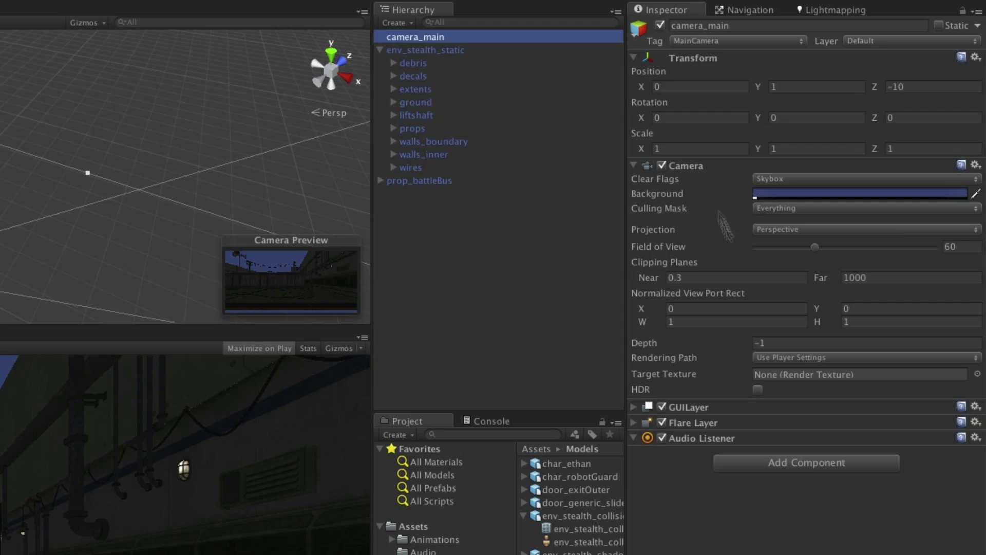
Give camera_main Deferred Lighting, a black background and a far clipping plane of 100.
{"action": "left_click", "coordinate": [860, 363]}
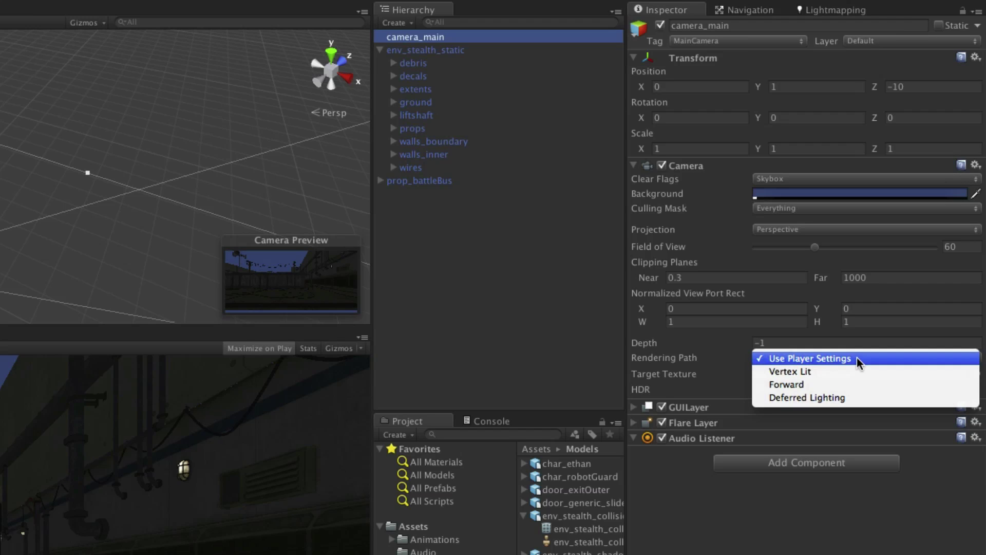
{"action": "left_click", "coordinate": [866, 399]}
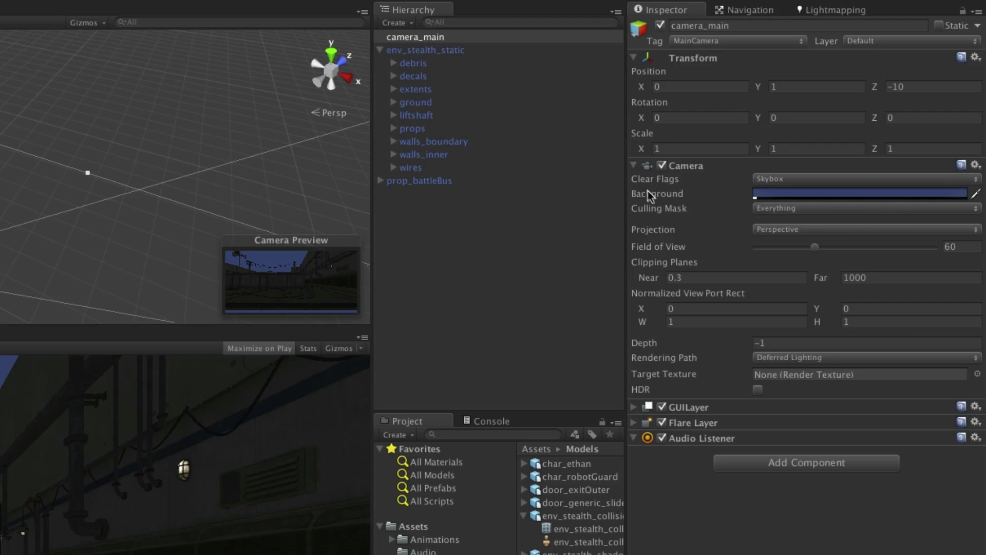
{"action": "left_click", "coordinate": [819, 198]}
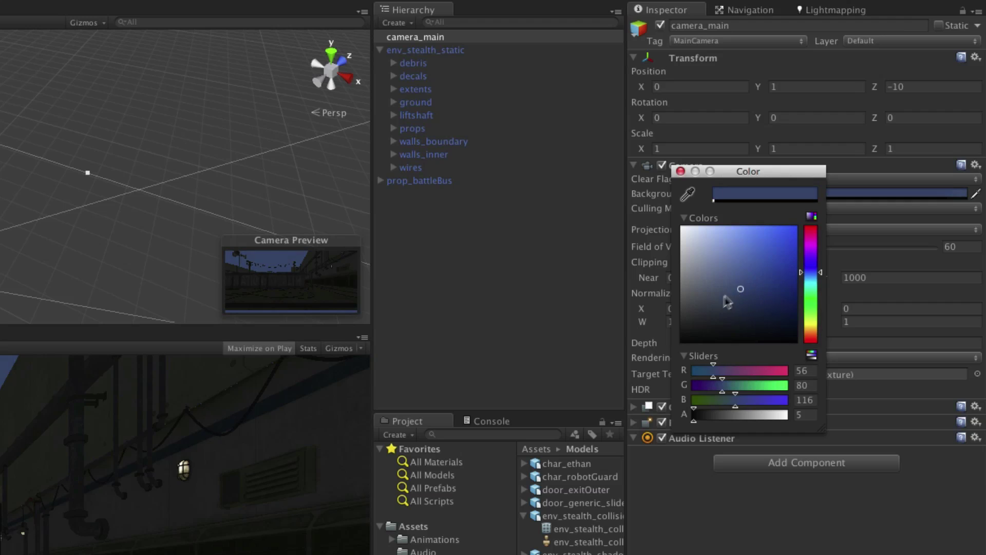
{"action": "left_click_drag", "start_coordinate": [722, 301], "coordinate": [684, 338]}
{"action": "left_click", "coordinate": [680, 171]}
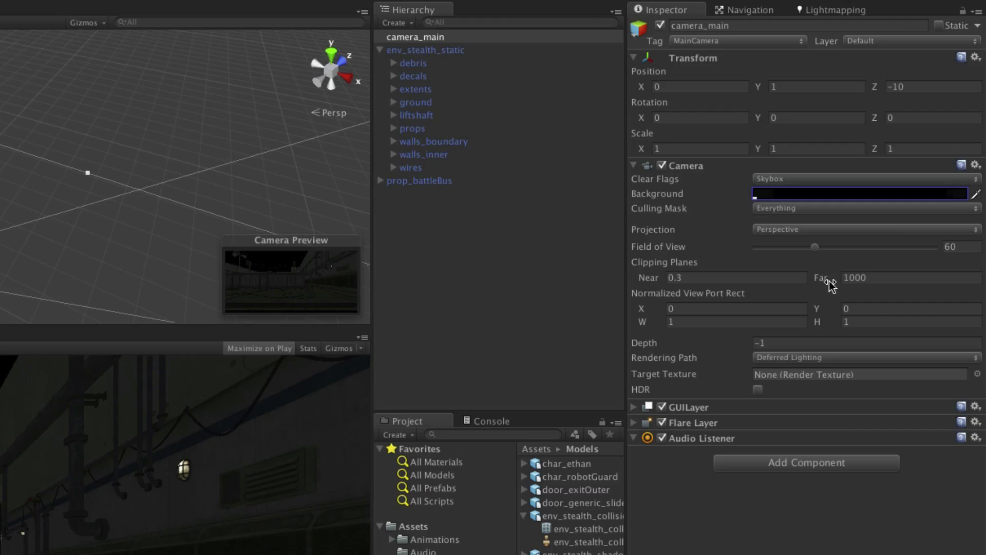
{"action": "left_click_drag", "start_coordinate": [861, 279], "coordinate": [874, 282]}
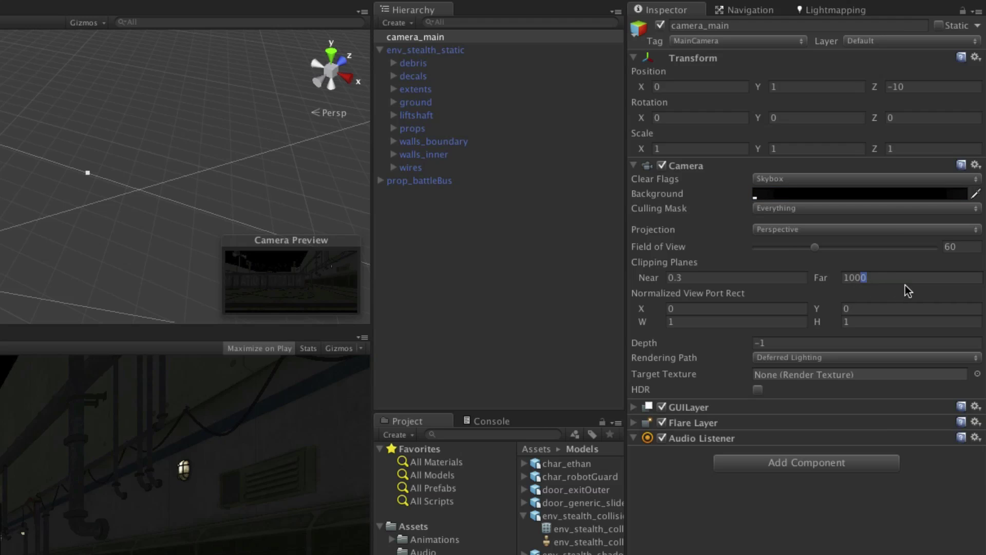
{"action": "key", "text": "BackSpace"}
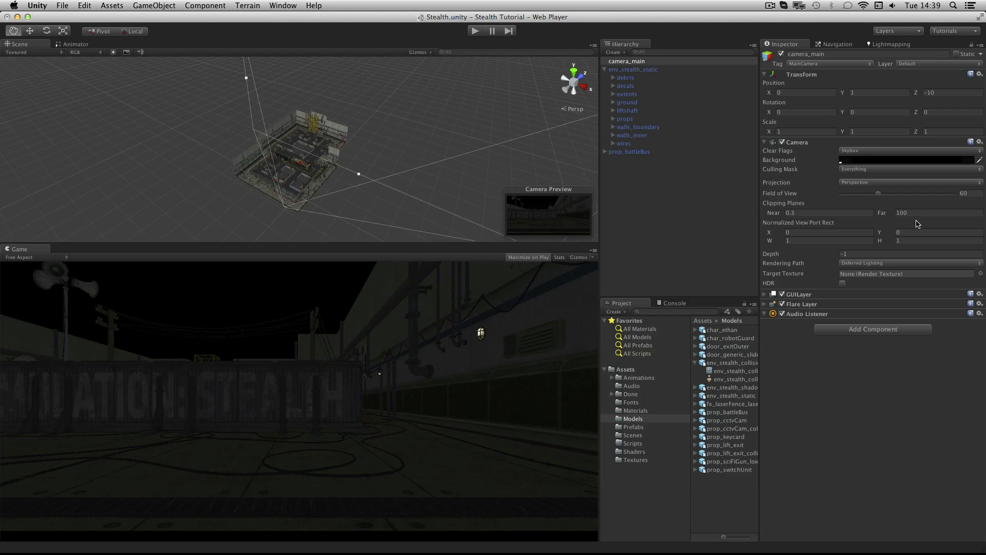
Drag the lights_baked prefab from the Prefabs folder into the scene.
{"action": "left_click", "coordinate": [643, 428]}
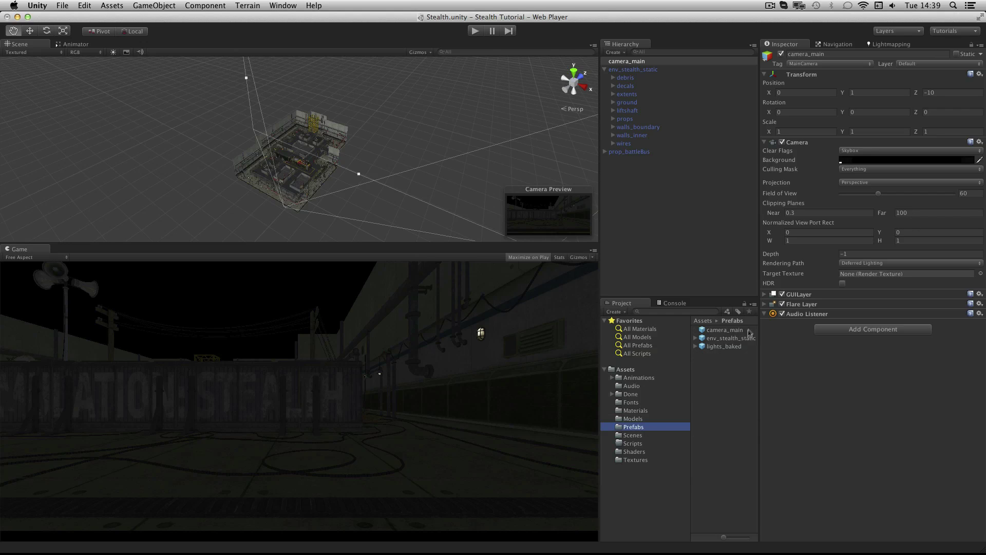
{"action": "left_click_drag", "start_coordinate": [728, 349], "coordinate": [683, 238]}
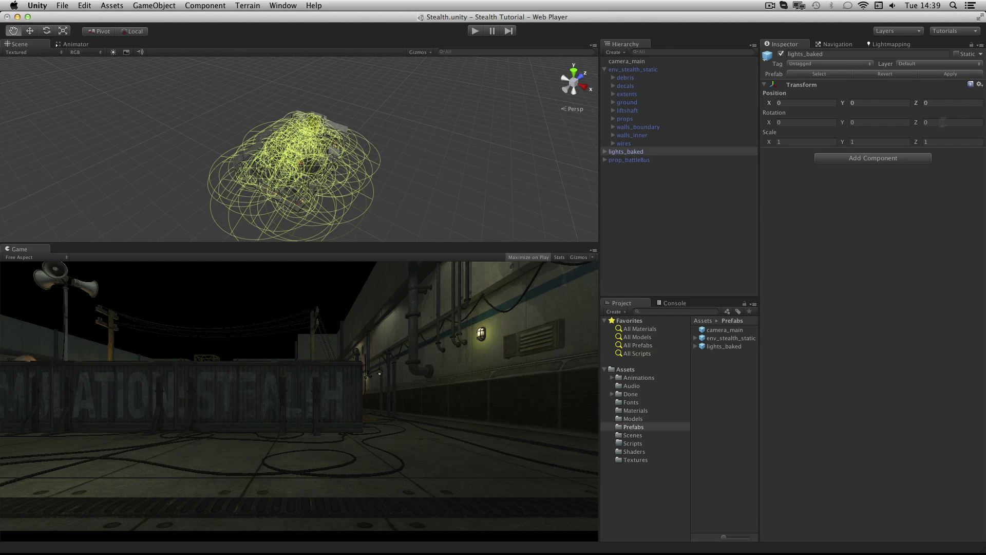
{"action": "scroll", "coordinate": [408, 144], "scroll_direction": "up", "scroll_amount": 10}
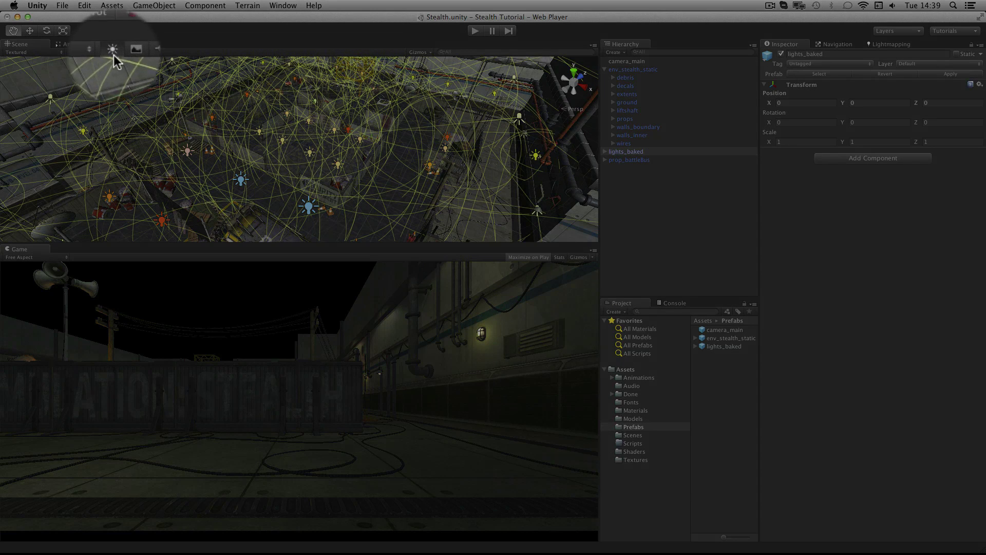
Enable scene lighting in the Scene view and shrink the 3D gizmo icon size.
{"action": "left_click", "coordinate": [114, 54]}
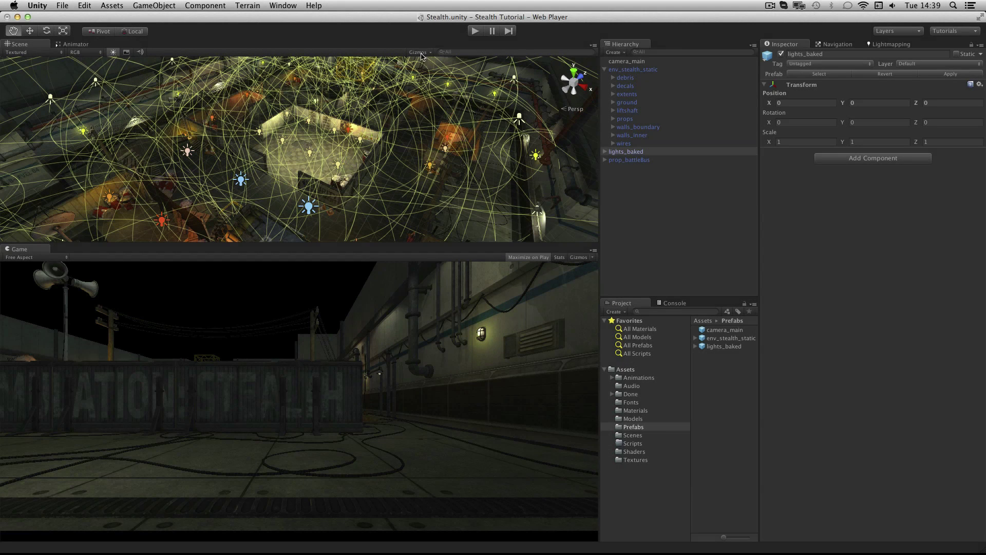
{"action": "left_click", "coordinate": [424, 53]}
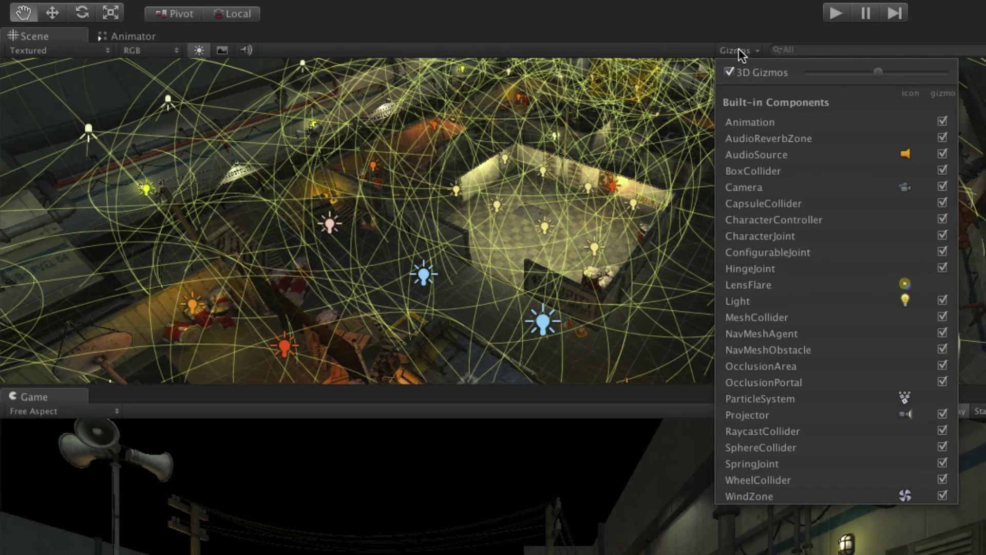
{"action": "left_click", "coordinate": [740, 50]}
{"action": "mouse_move", "coordinate": [865, 72]}
{"action": "left_mouse_down"}
{"action": "mouse_move", "coordinate": [851, 73]}
{"action": "mouse_move", "coordinate": [865, 74]}
{"action": "left_mouse_up"}
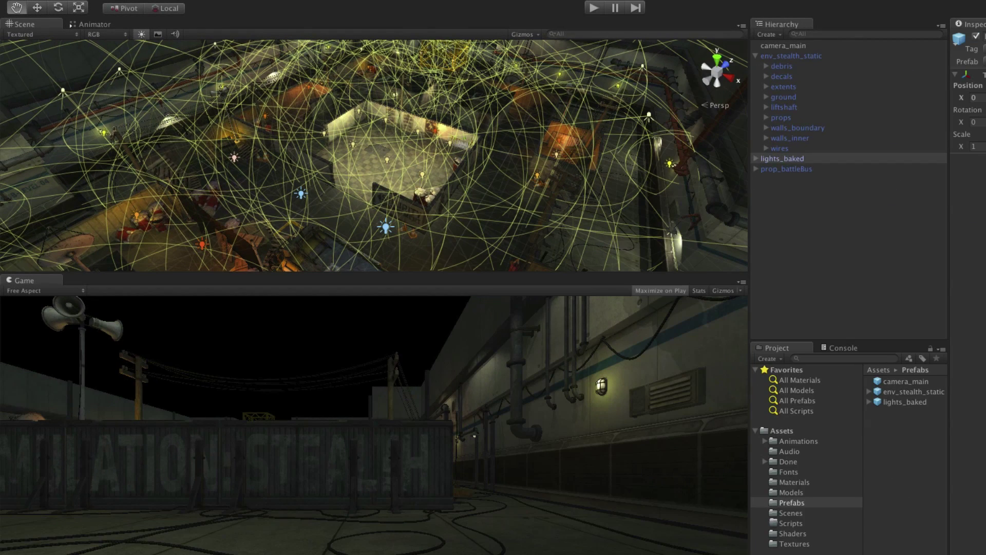
Deselect lights_baked to hide range circles, then toggle scene lighting off and back on.
{"action": "left_click", "coordinate": [832, 207]}
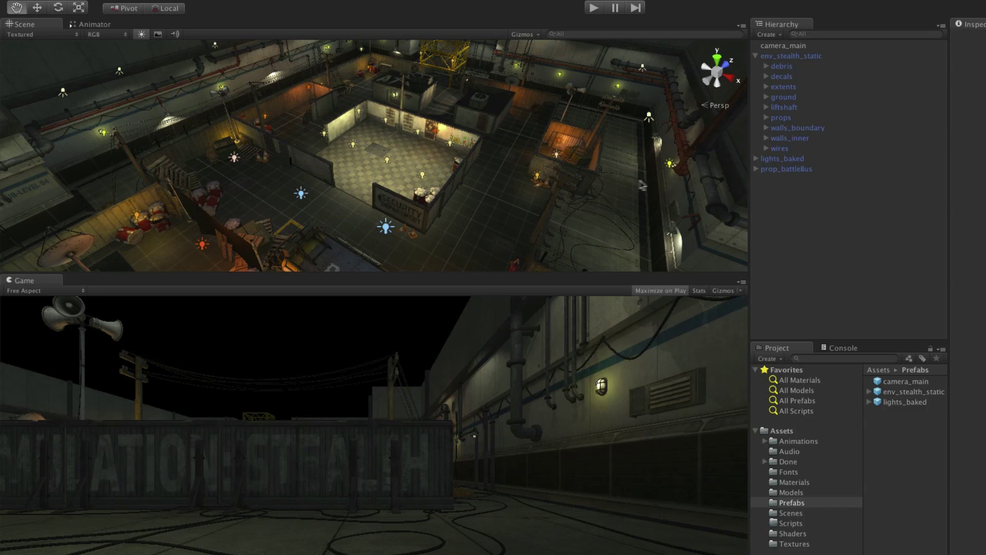
{"action": "right_click_drag", "start_coordinate": [571, 186], "coordinate": [439, 196], "text": "alt"}
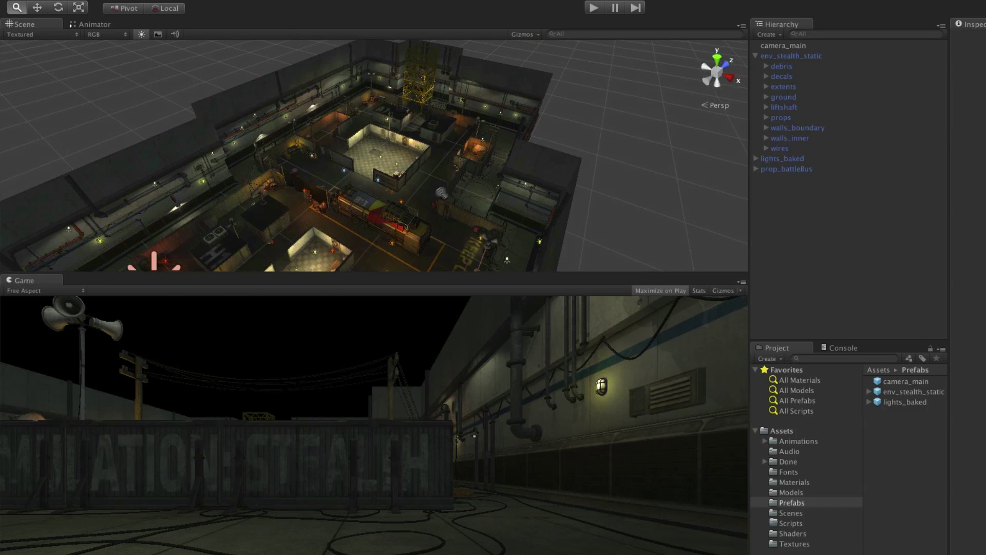
{"action": "mouse_move", "coordinate": [345, 223]}
{"action": "left_mouse_down", "text": "alt"}
{"action": "mouse_move", "coordinate": [317, 229]}
{"action": "mouse_move", "coordinate": [305, 220]}
{"action": "left_mouse_up", "text": "alt"}
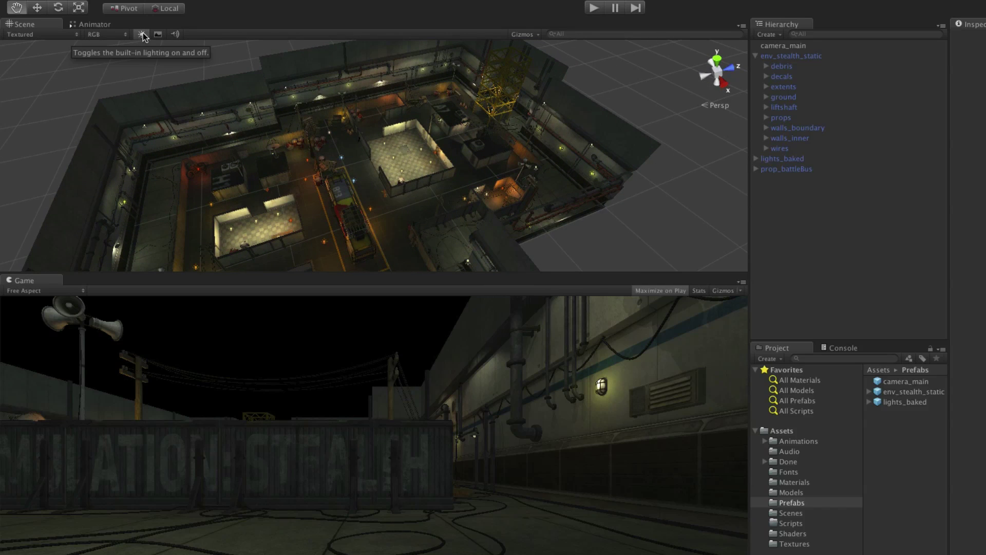
{"action": "left_click", "coordinate": [142, 36]}
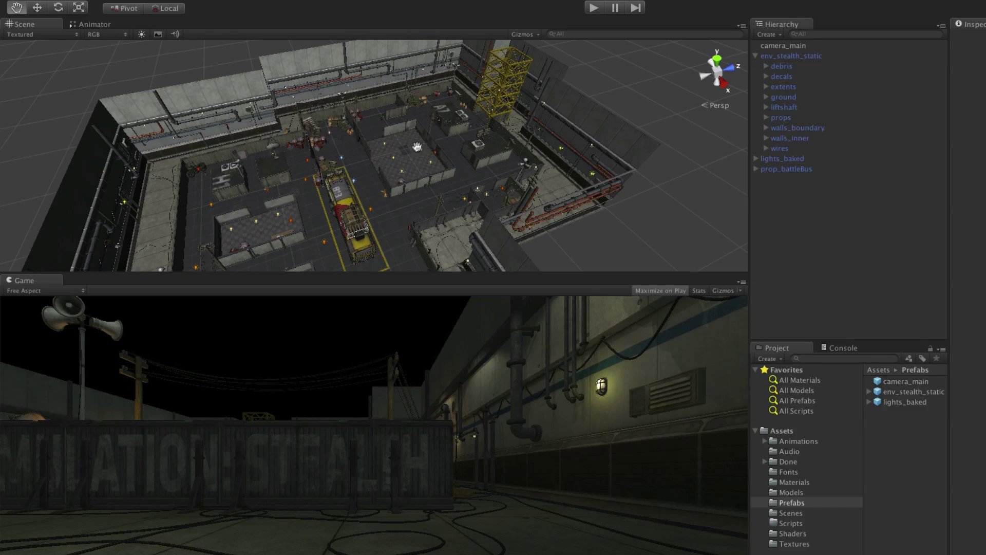
{"action": "left_click_drag", "start_coordinate": [417, 147], "coordinate": [401, 117], "text": "alt"}
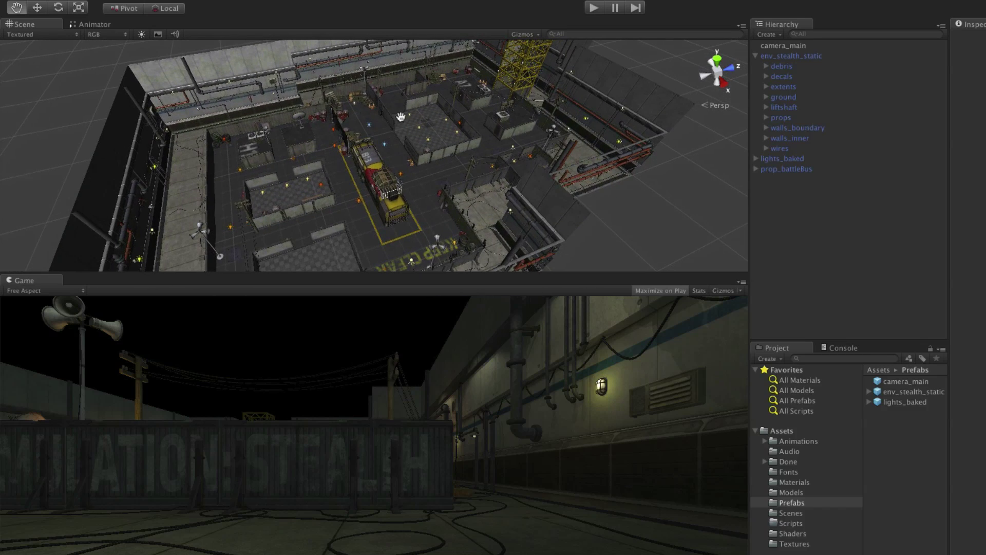
{"action": "left_click", "coordinate": [143, 36]}
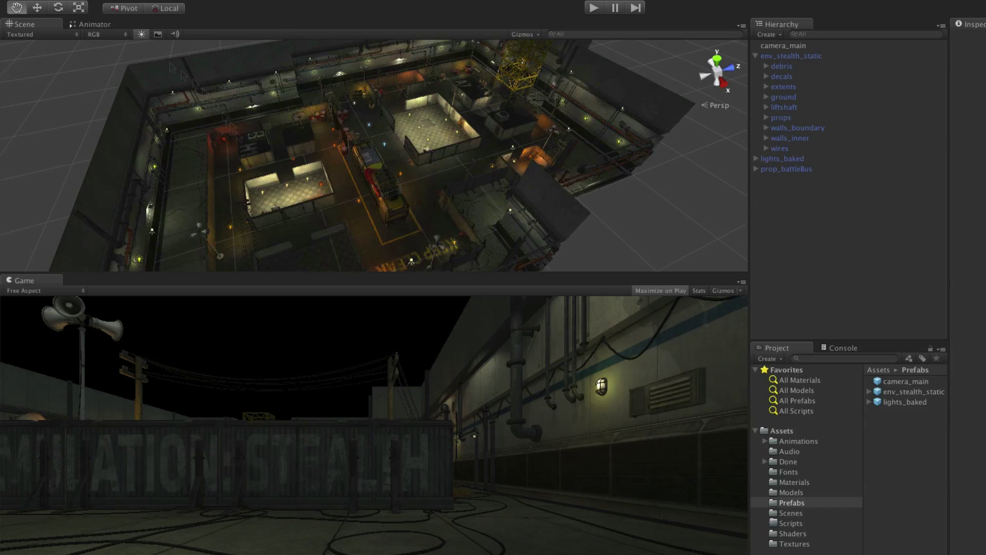
{"action": "scroll", "coordinate": [374, 155], "scroll_direction": "up", "scroll_amount": 10}
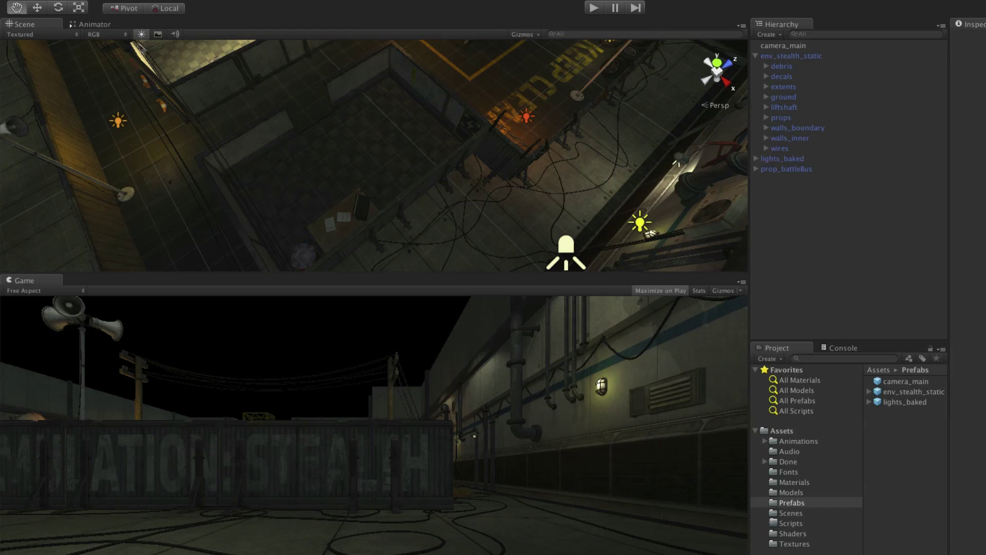
Create a Point Light and raise it along Y into the central room.
{"action": "mouse_move", "coordinate": [378, 197]}
{"action": "left_mouse_down", "text": "alt"}
{"action": "mouse_move", "coordinate": [422, 176]}
{"action": "mouse_move", "coordinate": [519, 167]}
{"action": "left_mouse_up", "text": "alt"}
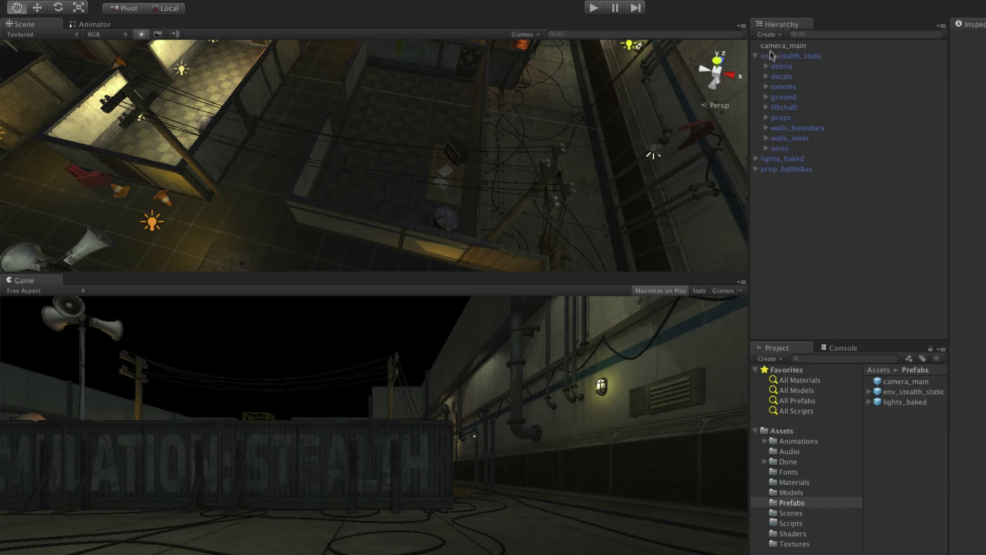
{"action": "left_click", "coordinate": [770, 35]}
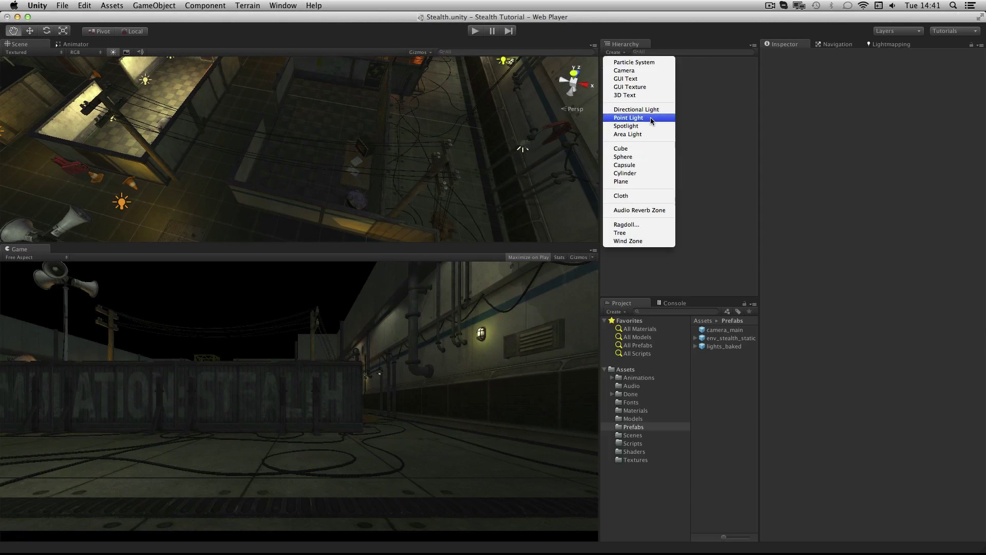
{"action": "left_click", "coordinate": [813, 126]}
{"action": "key", "text": "w"}
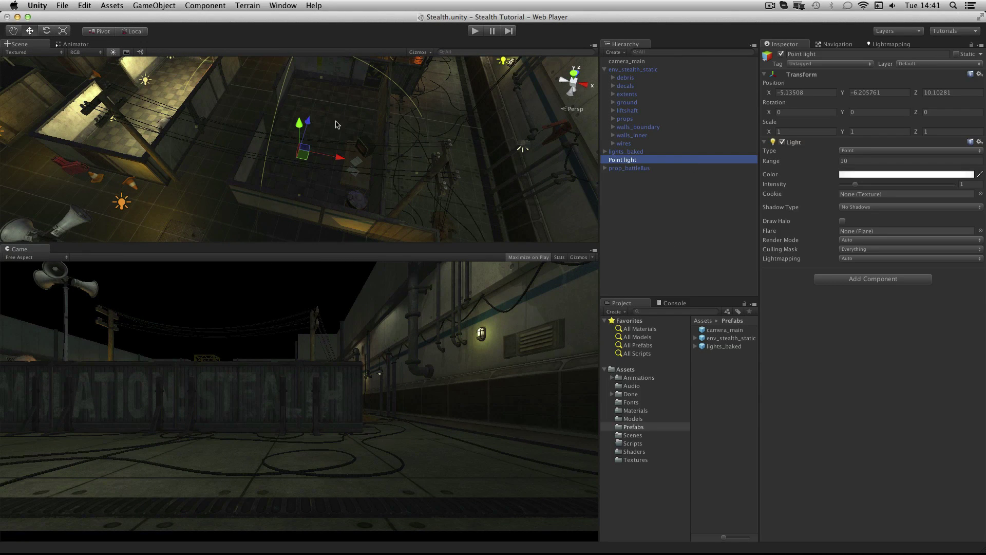
{"action": "mouse_move", "coordinate": [301, 125]}
{"action": "left_mouse_down"}
{"action": "mouse_move", "coordinate": [300, 81]}
{"action": "mouse_move", "coordinate": [368, 95]}
{"action": "mouse_move", "coordinate": [367, 109]}
{"action": "mouse_move", "coordinate": [414, 109]}
{"action": "left_mouse_up"}
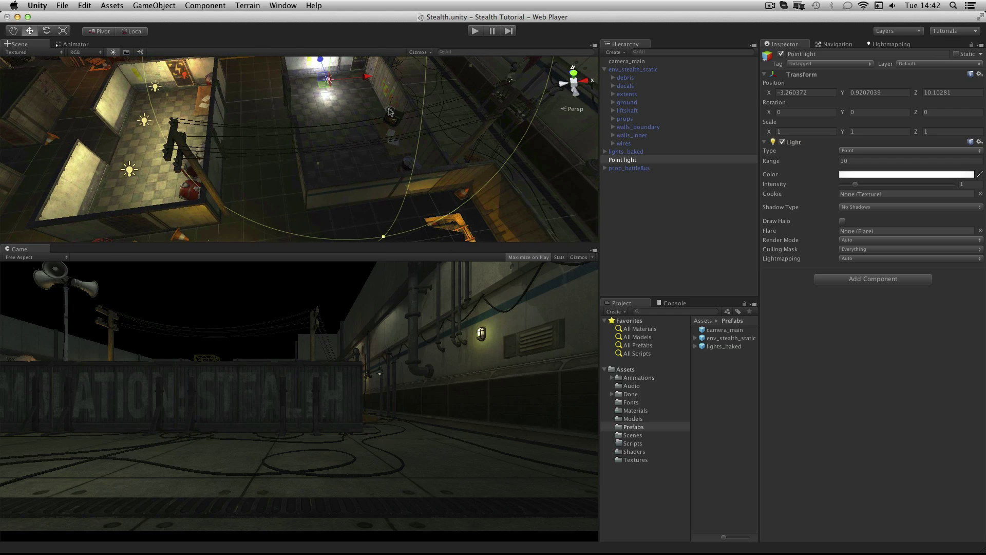
{"action": "mouse_move", "coordinate": [344, 159]}
{"action": "left_mouse_down", "text": "alt"}
{"action": "mouse_move", "coordinate": [329, 121]}
{"action": "mouse_move", "coordinate": [334, 131]}
{"action": "mouse_move", "coordinate": [283, 129]}
{"action": "left_mouse_up", "text": "alt"}
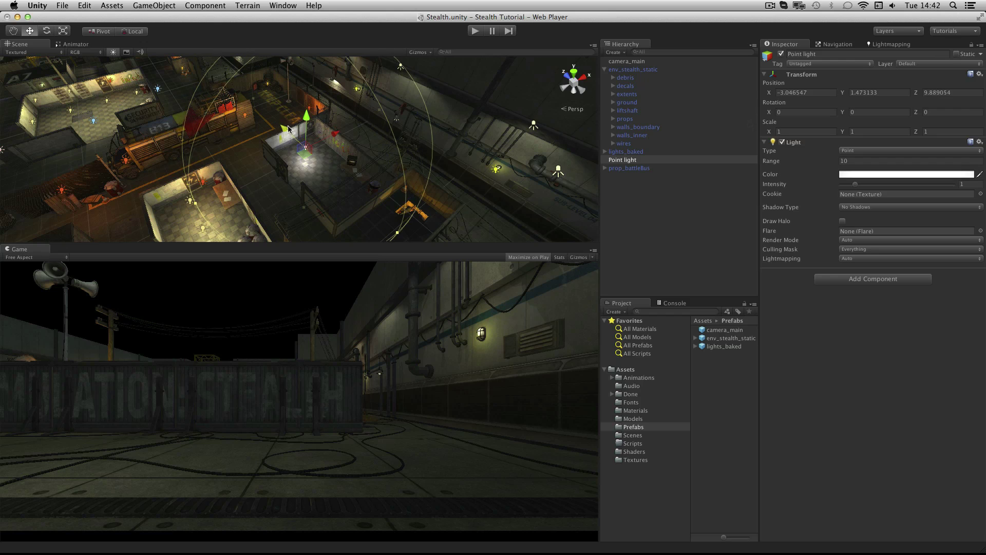
Rename the new Point light to light_playArea_point.
{"action": "left_click", "coordinate": [664, 161]}
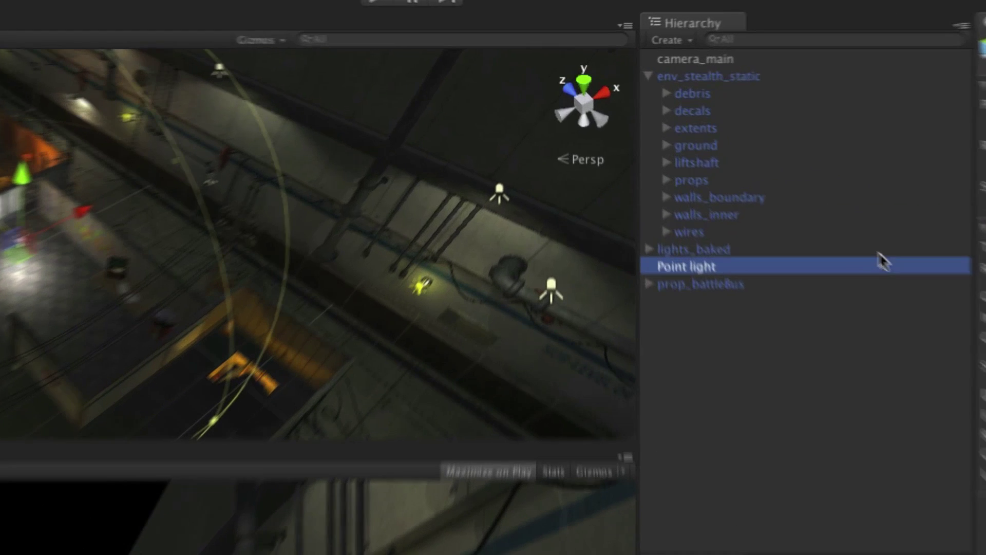
{"action": "key", "text": "Return"}
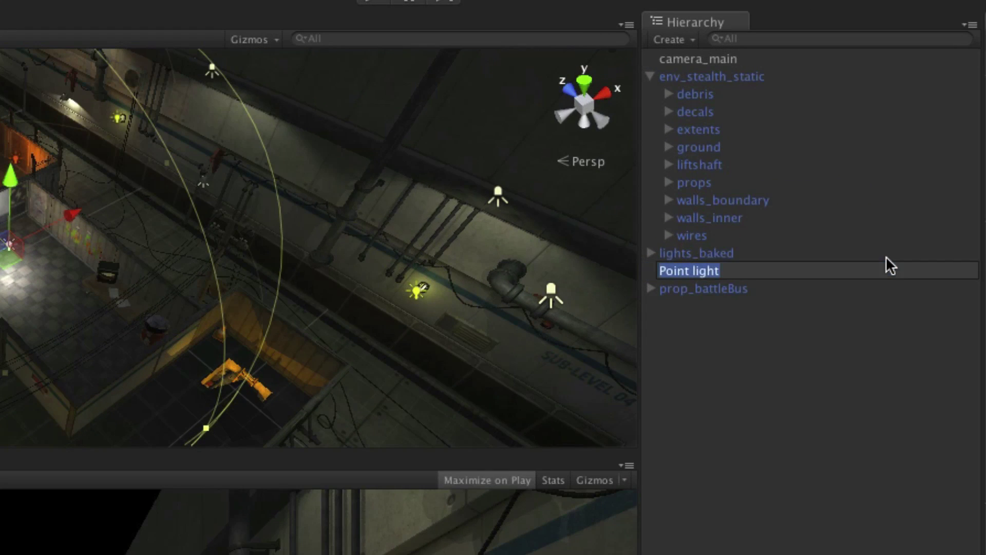
{"action": "type", "text": "light_playArea_point"}
{"action": "key", "text": "Return"}
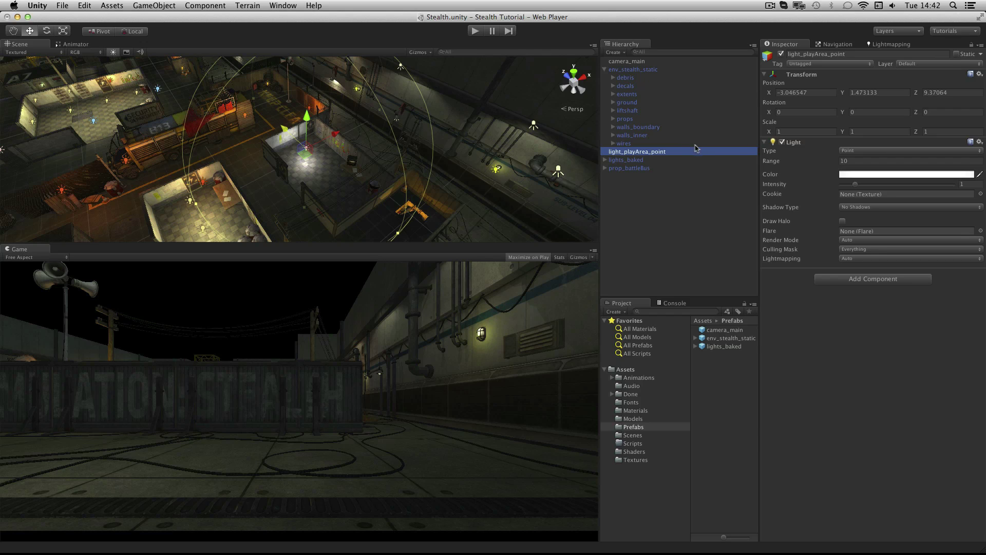
Set light_playArea_point's colour to pale yellow (R 255, G 245, B 150).
{"action": "left_click", "coordinate": [877, 176]}
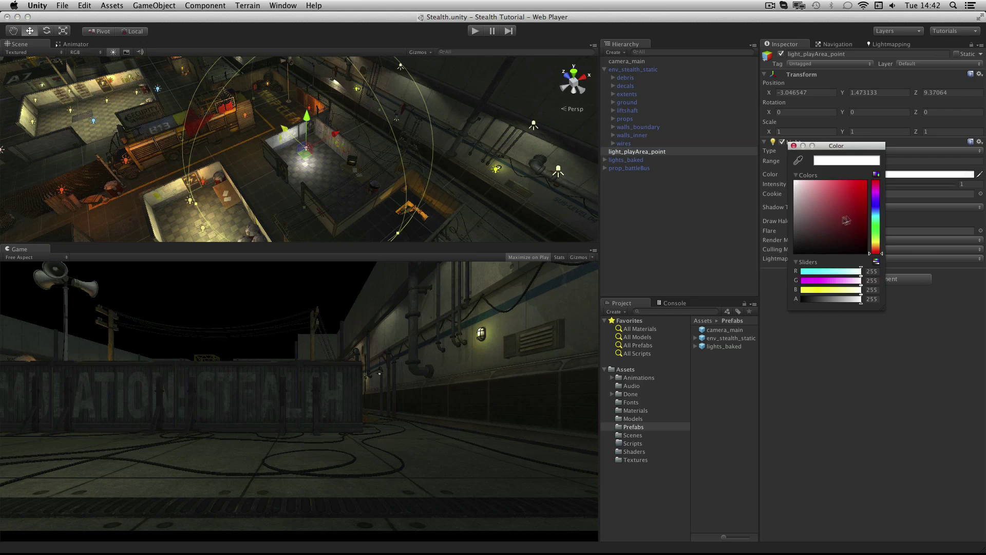
{"action": "left_click_drag", "start_coordinate": [874, 244], "coordinate": [875, 245]}
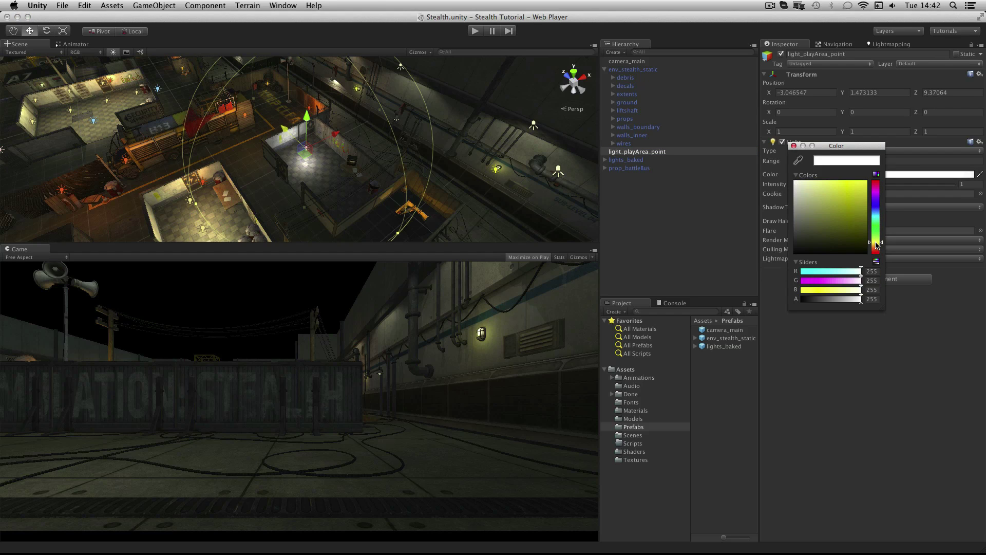
{"action": "left_click", "coordinate": [816, 179]}
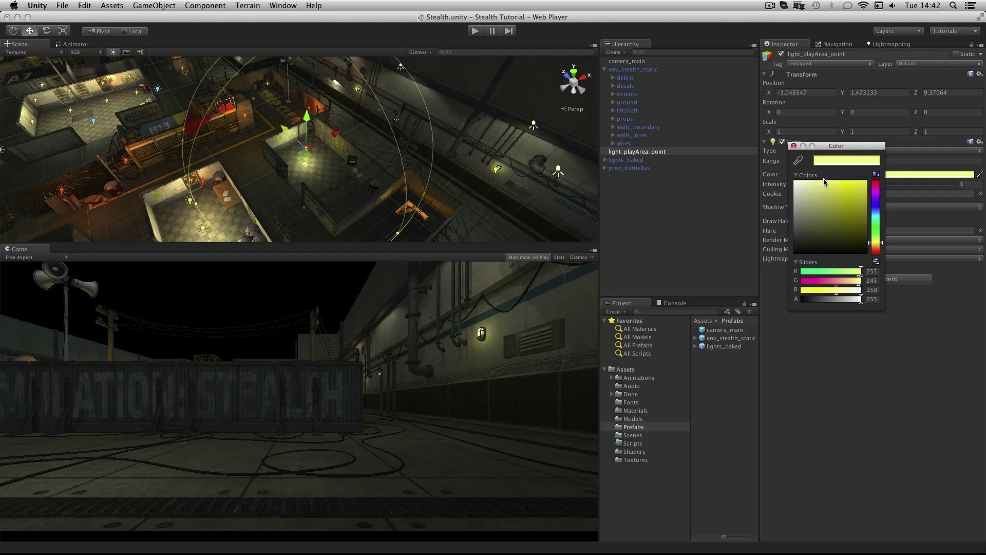
{"action": "left_click", "coordinate": [823, 179]}
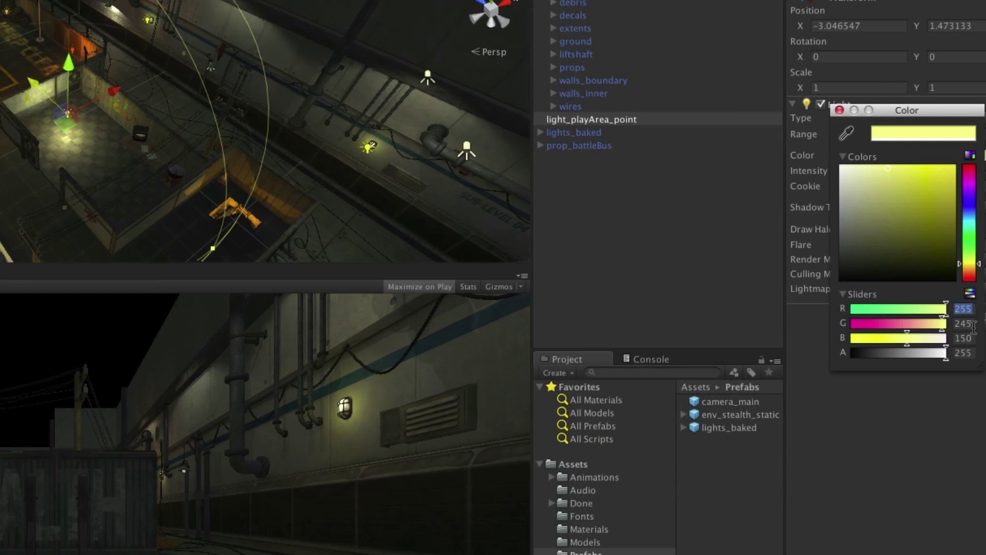
{"action": "left_click", "coordinate": [964, 323]}
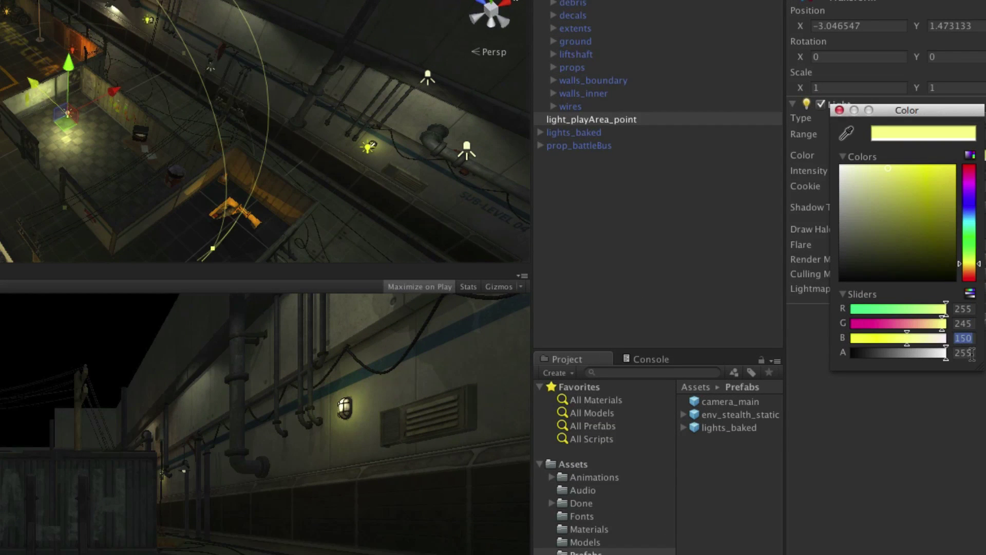
{"action": "left_click", "coordinate": [969, 308]}
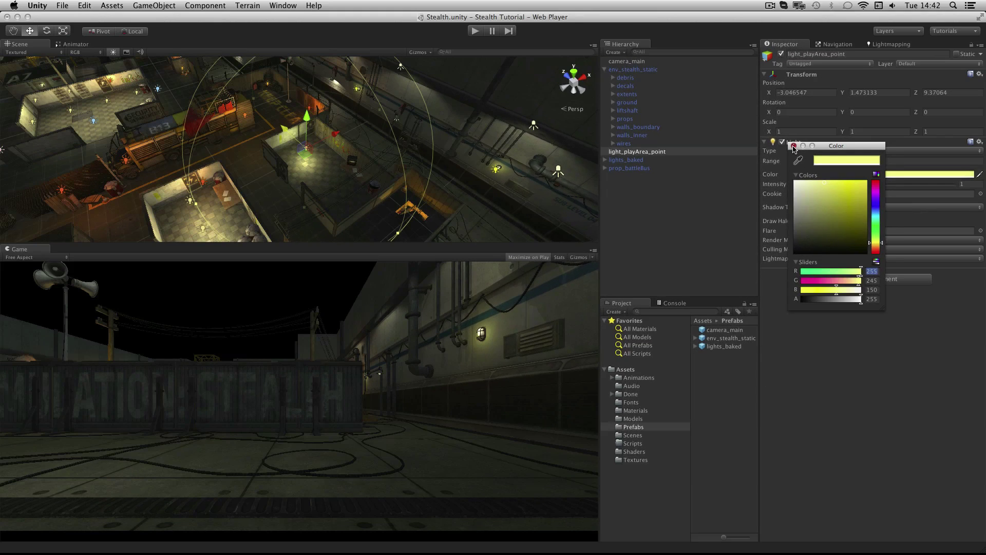
{"action": "left_click", "coordinate": [794, 147]}
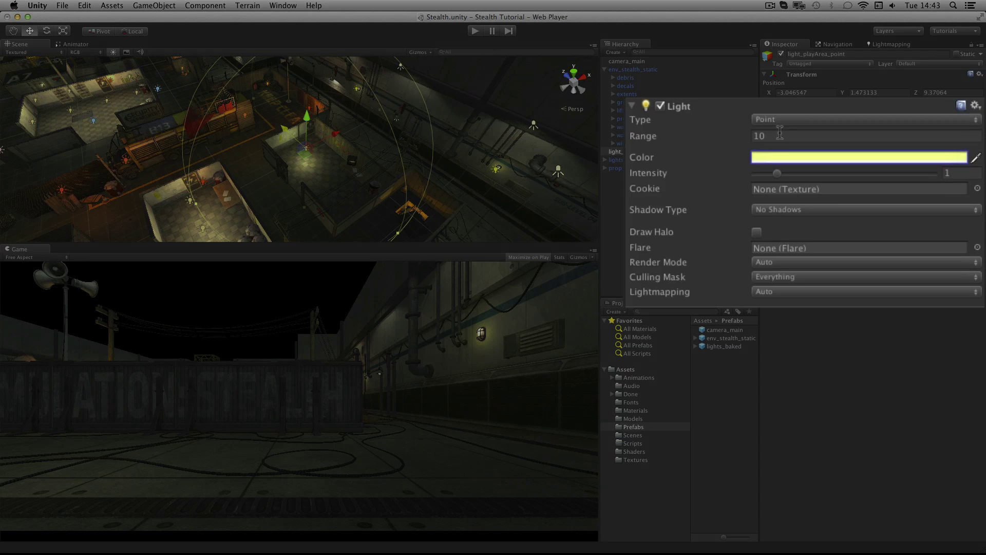
Set light_playArea_point's Range to 8 and its Lightmapping mode to Baked Only.
{"action": "left_click", "coordinate": [781, 133]}
{"action": "type", "text": "8"}
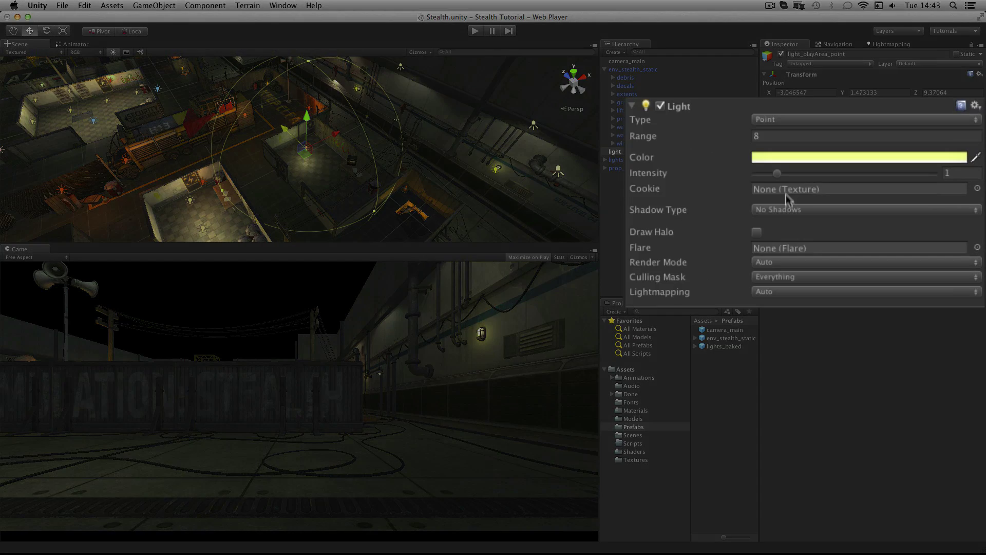
{"action": "left_click", "coordinate": [779, 293]}
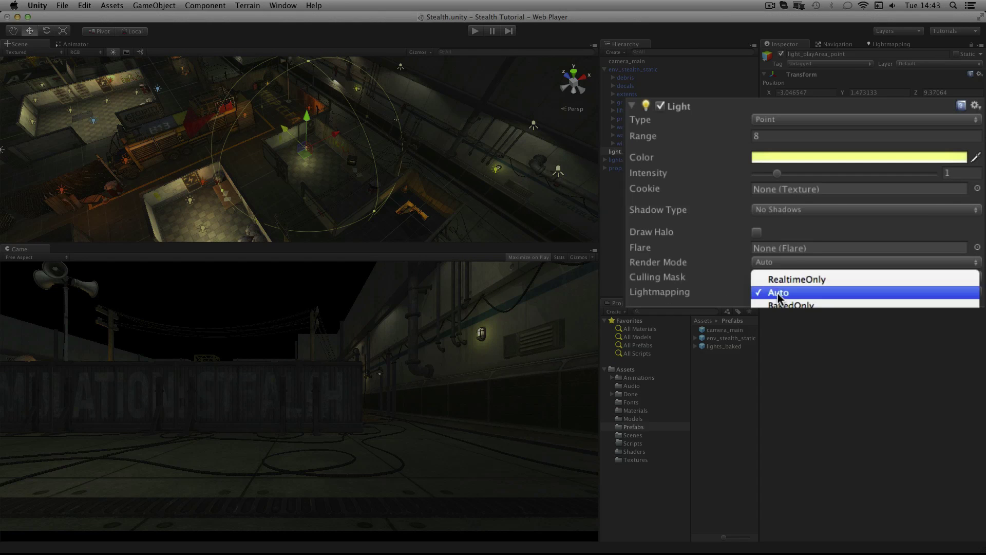
{"action": "left_click", "coordinate": [796, 305]}
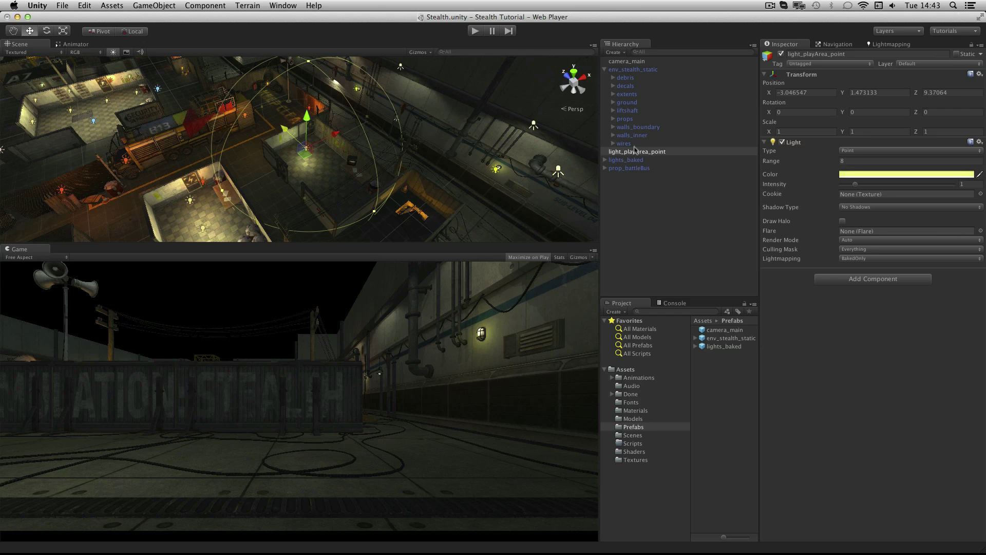
Duplicate light_playArea_point twice, shifting each copy further along the room's Z axis.
{"action": "left_click", "coordinate": [682, 152]}
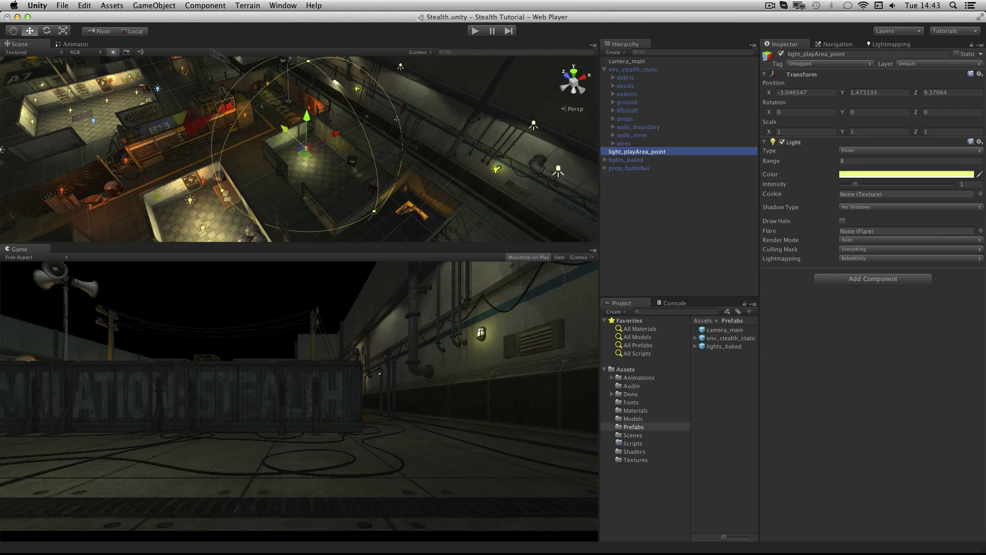
{"action": "left_click", "coordinate": [84, 5]}
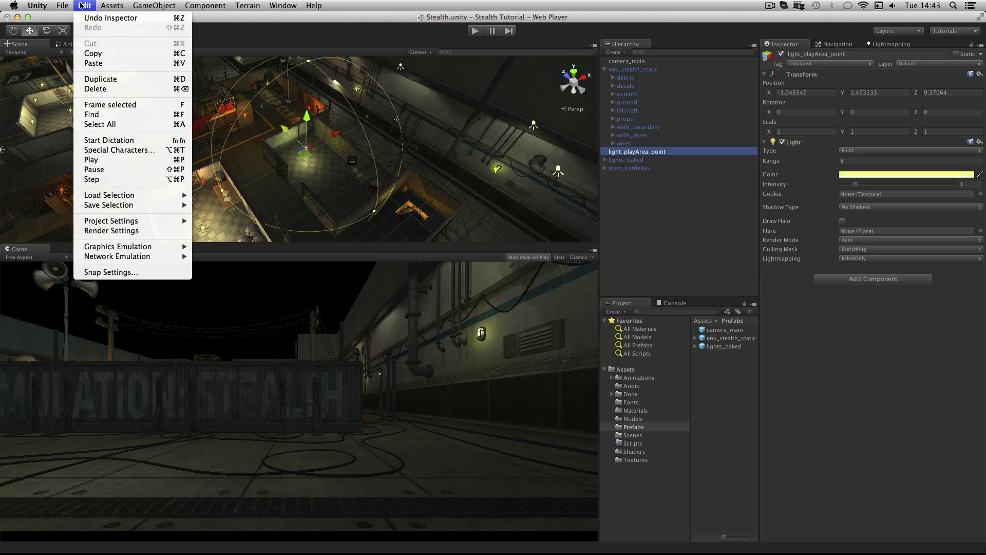
{"action": "left_click", "coordinate": [135, 82]}
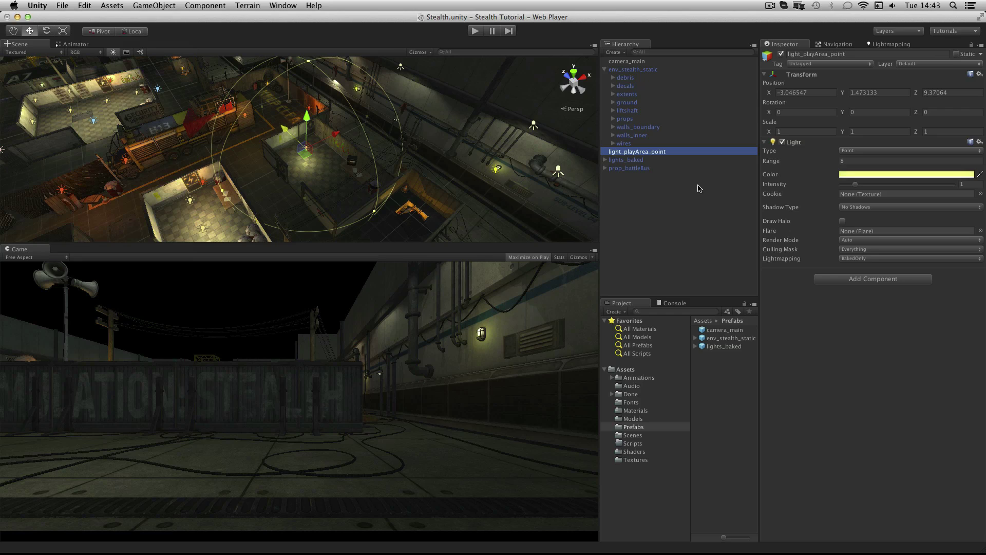
{"action": "key", "text": "super+d"}
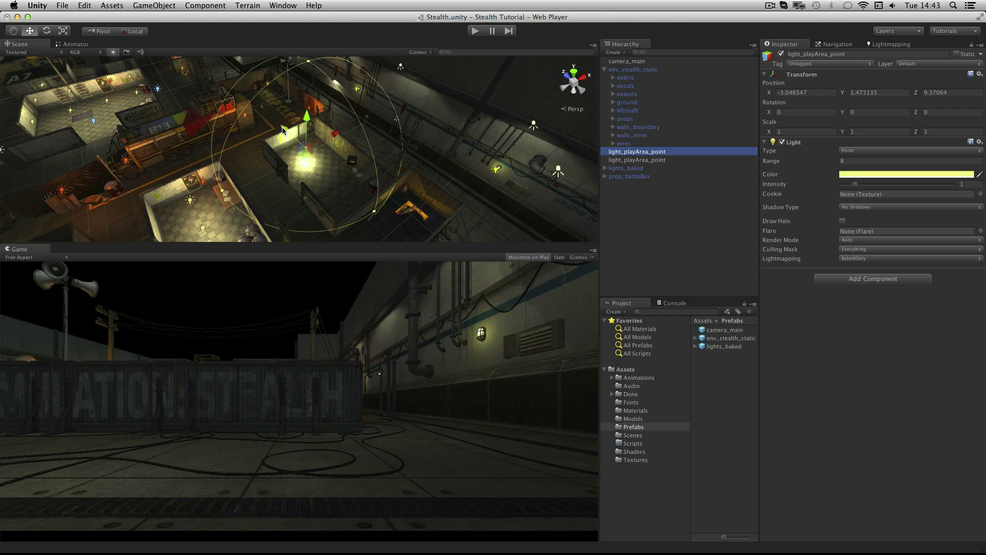
{"action": "left_click_drag", "start_coordinate": [283, 129], "coordinate": [305, 142]}
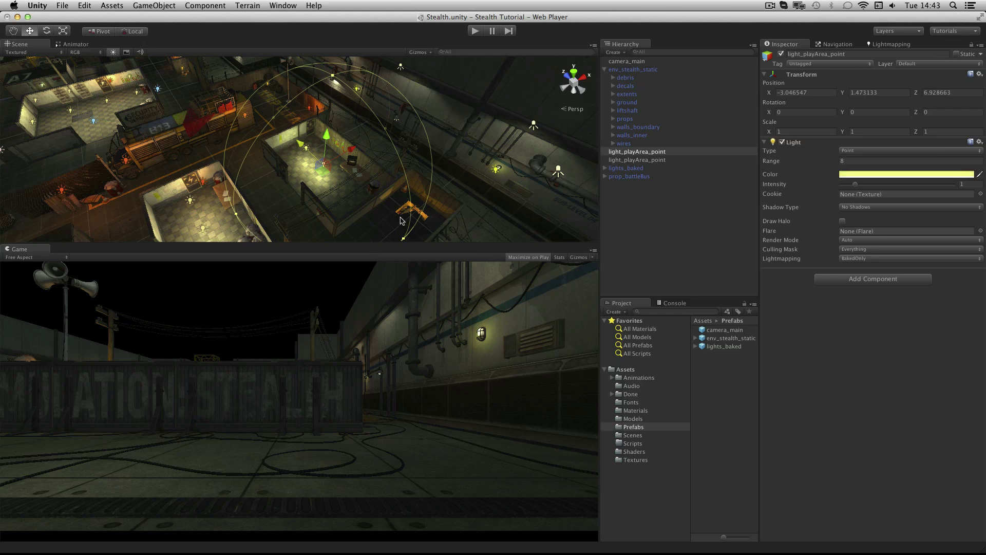
{"action": "key", "text": "ctrl+d"}
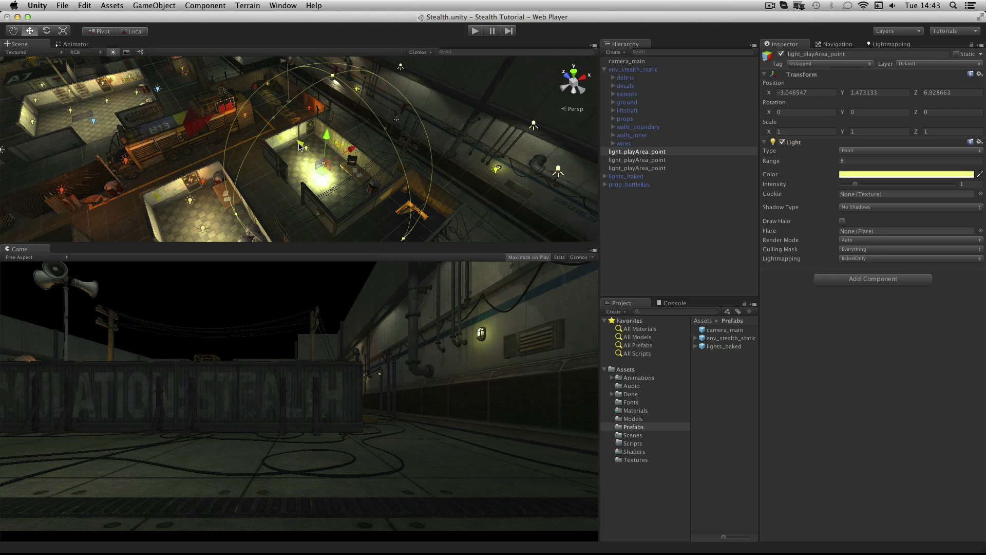
{"action": "left_click_drag", "start_coordinate": [303, 148], "coordinate": [322, 161]}
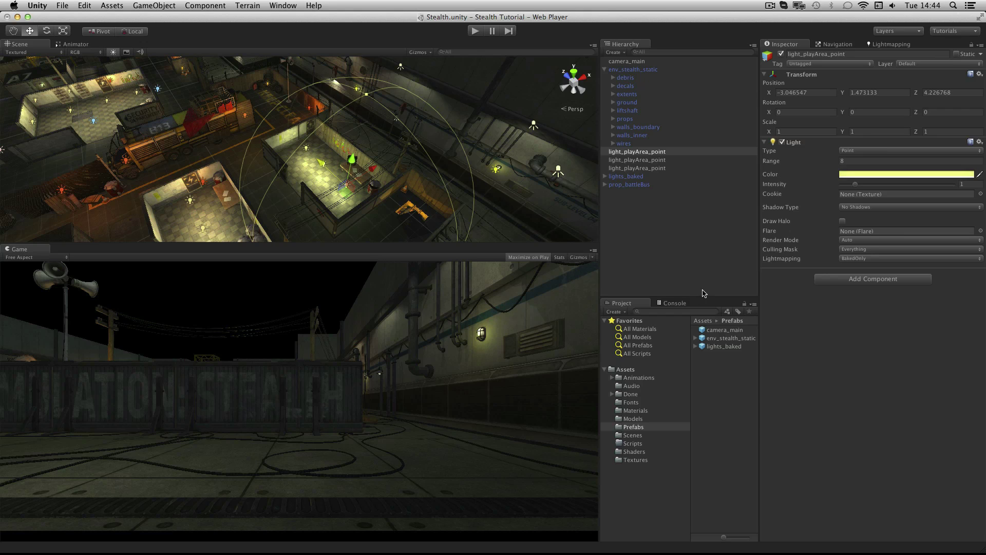
Parent the three light_playArea_point lights under lights_baked and collapse the group.
{"action": "left_click", "coordinate": [634, 168], "text": "shift"}
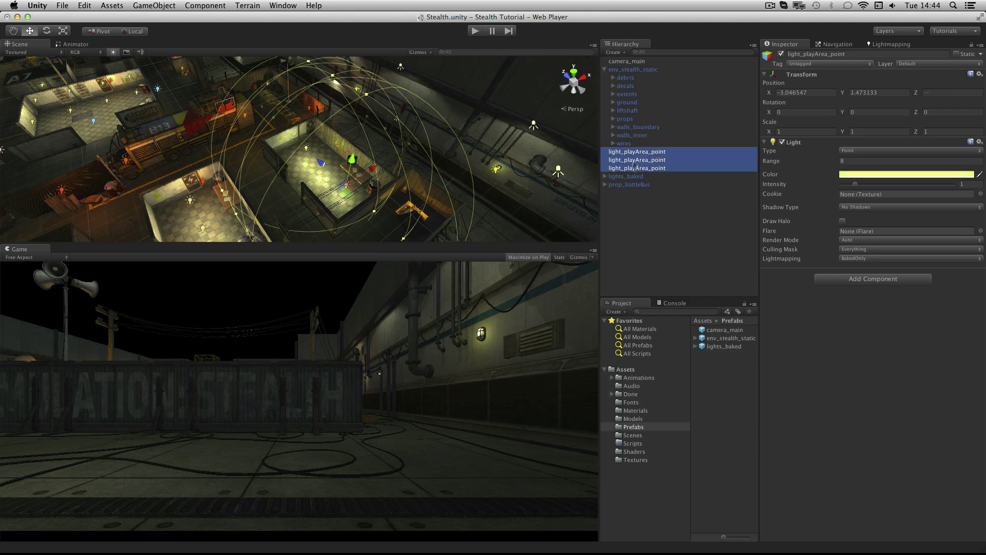
{"action": "left_click_drag", "start_coordinate": [653, 170], "coordinate": [644, 180]}
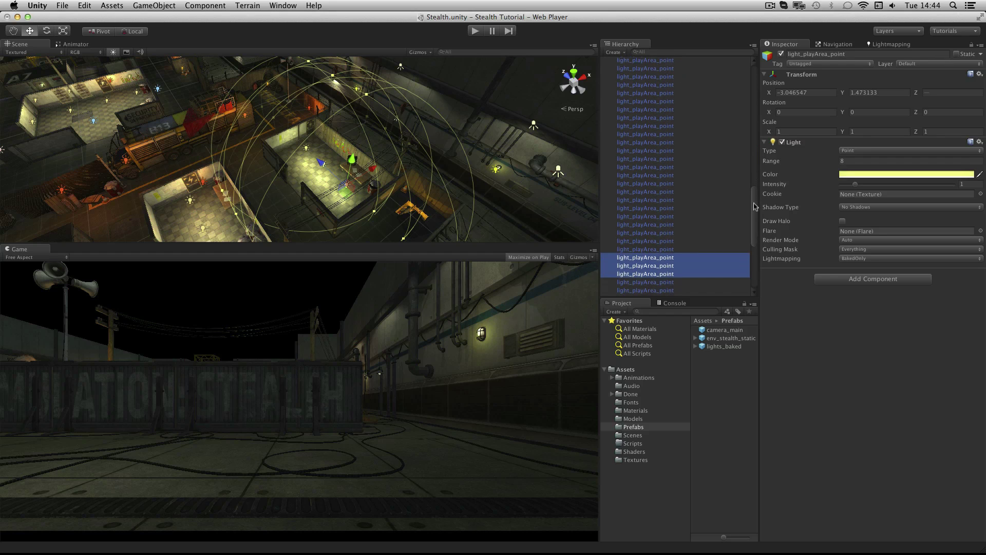
{"action": "scroll", "coordinate": [705, 251], "scroll_direction": "down", "scroll_amount": 5}
{"action": "left_click", "coordinate": [703, 257]}
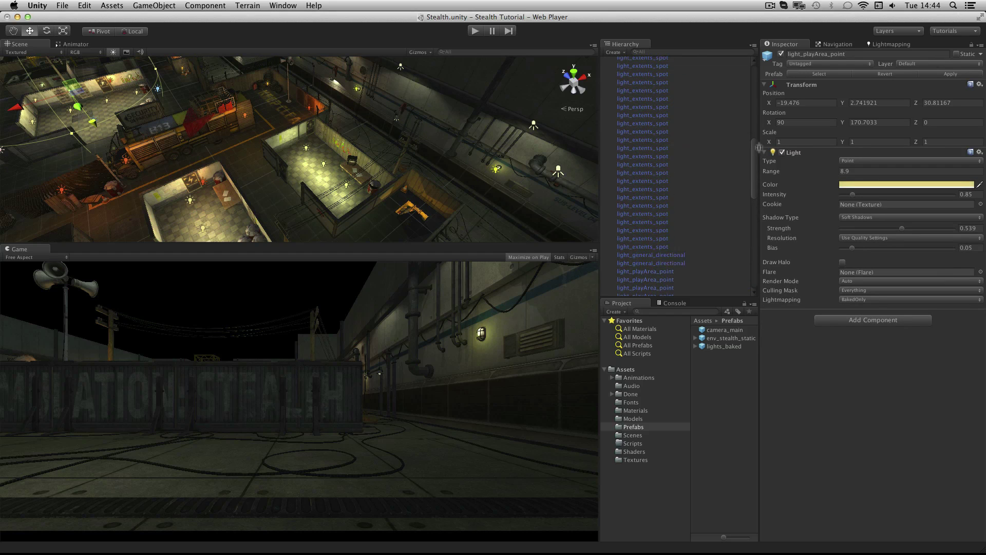
{"action": "left_click_drag", "start_coordinate": [753, 231], "coordinate": [760, 84]}
{"action": "scroll", "coordinate": [626, 146], "scroll_direction": "up", "scroll_amount": 2}
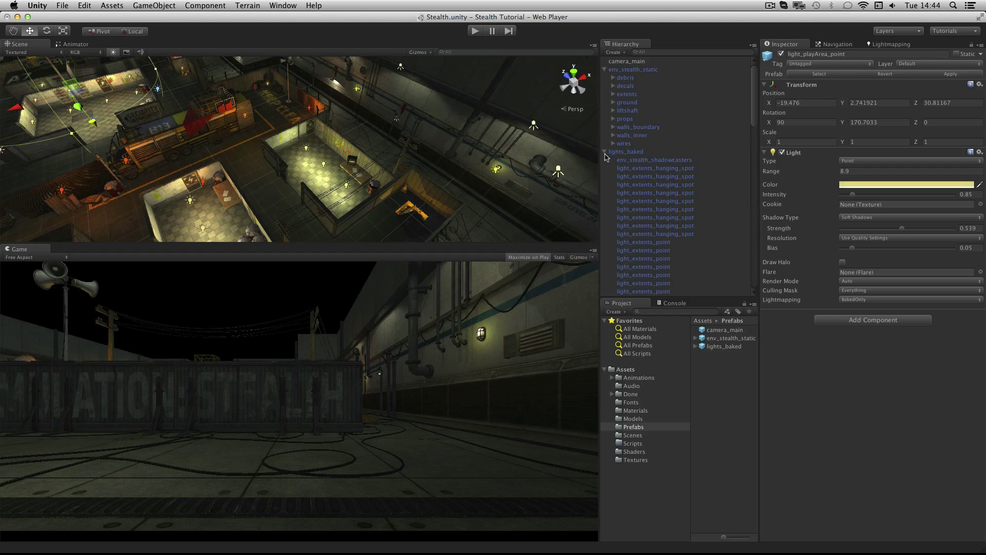
{"action": "left_click", "coordinate": [605, 153]}
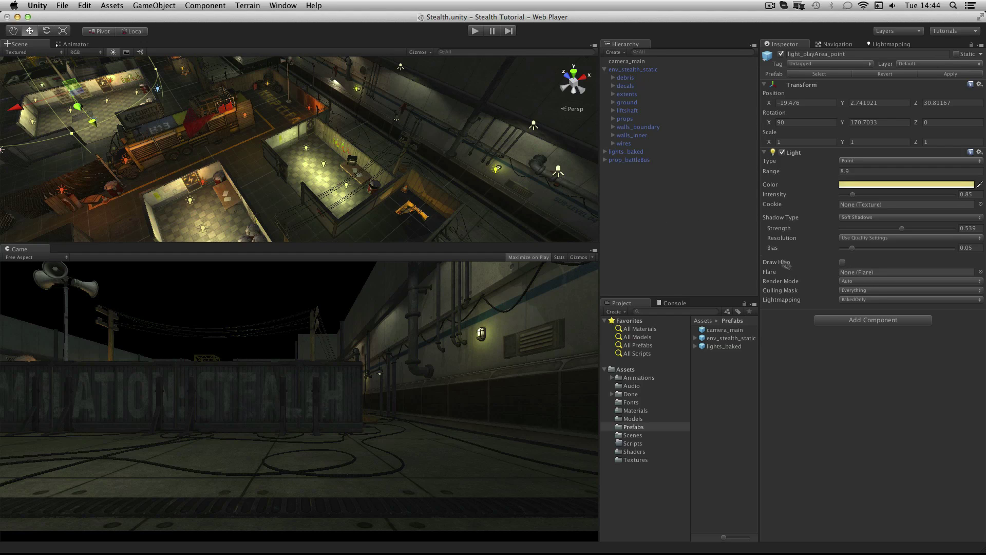
In Render Settings, enable fog with a purple-blue fog colour.
{"action": "left_click", "coordinate": [83, 6]}
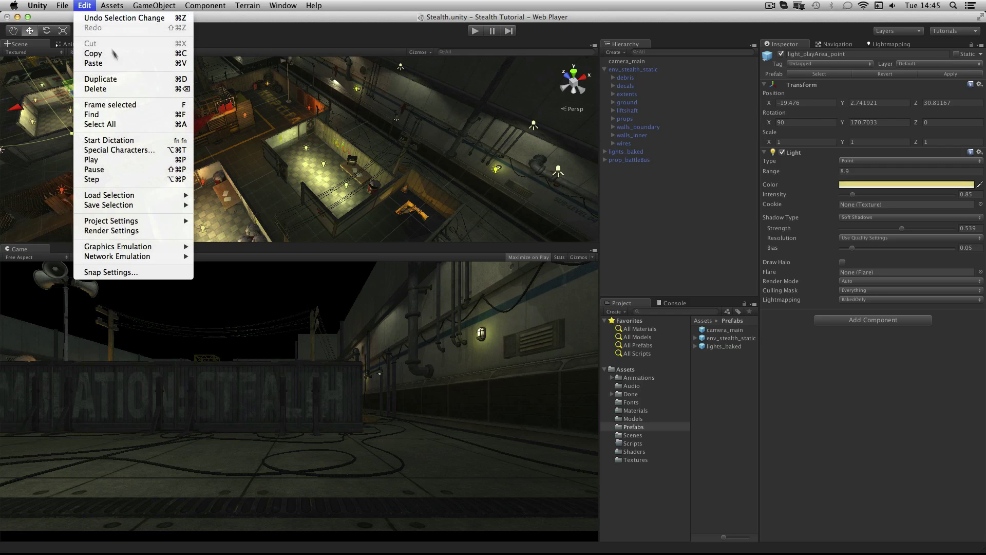
{"action": "left_click", "coordinate": [112, 230]}
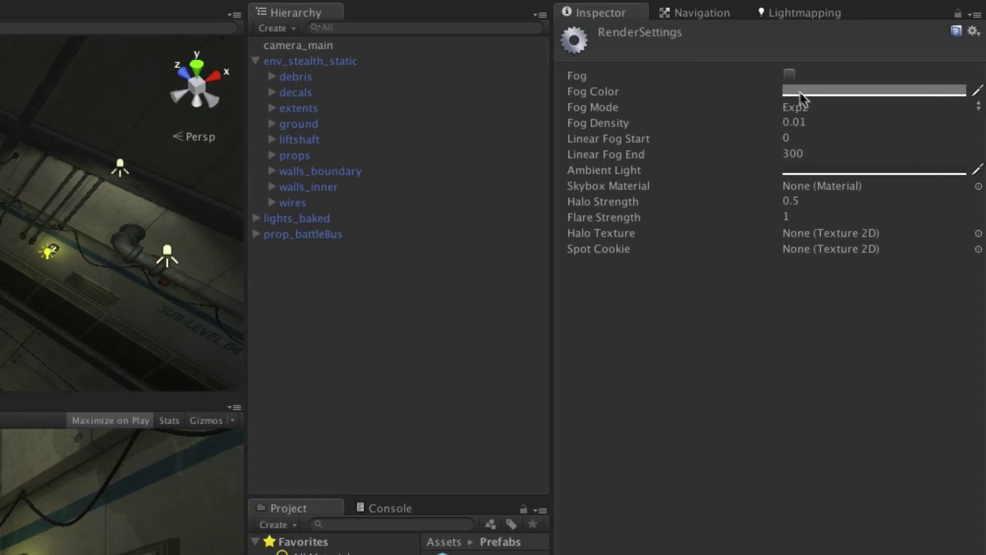
{"action": "left_click", "coordinate": [789, 73]}
{"action": "left_click", "coordinate": [837, 93]}
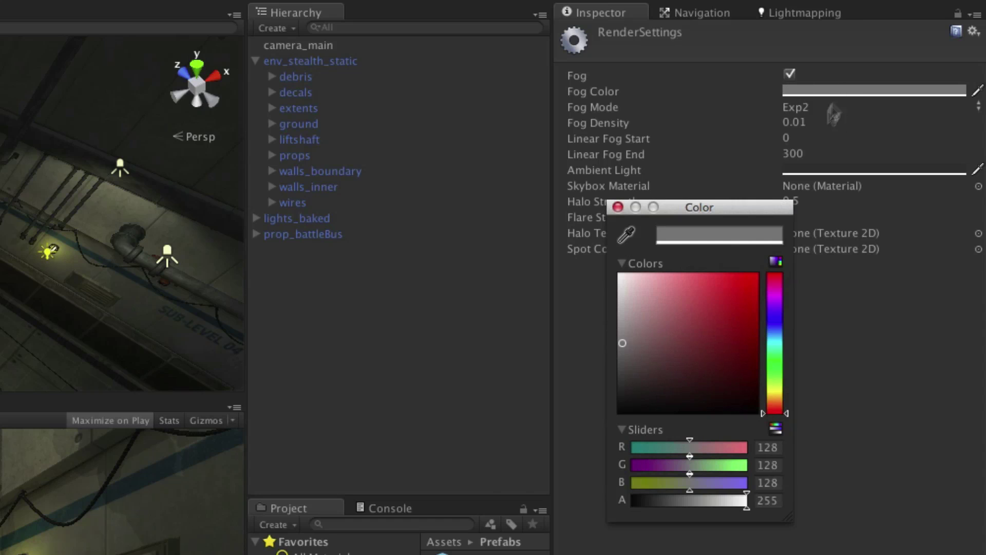
{"action": "left_click", "coordinate": [782, 324]}
{"action": "mouse_move", "coordinate": [721, 292]}
{"action": "left_mouse_down"}
{"action": "mouse_move", "coordinate": [735, 290]}
{"action": "mouse_move", "coordinate": [727, 302]}
{"action": "left_mouse_up"}
{"action": "left_click_drag", "start_coordinate": [780, 323], "coordinate": [779, 318]}
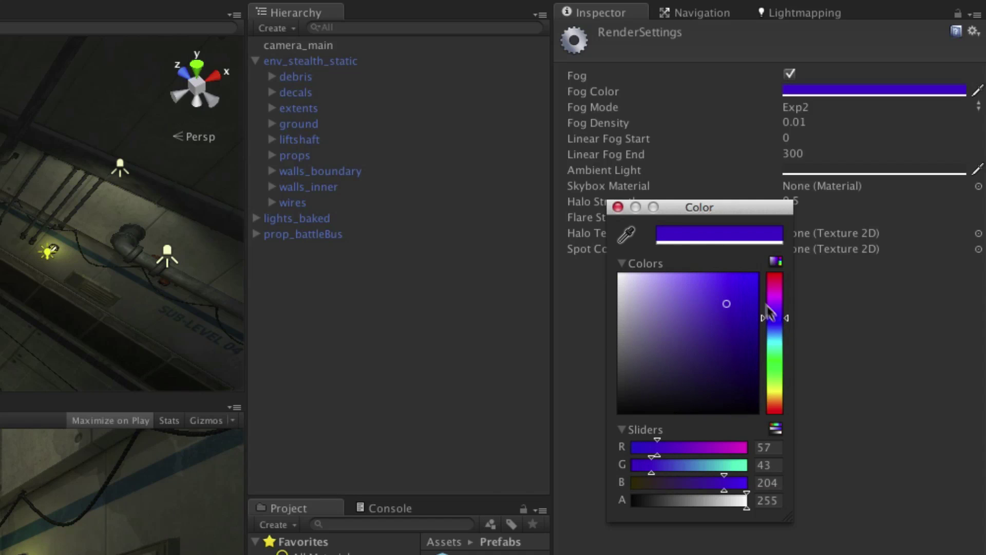
{"action": "left_click", "coordinate": [618, 208]}
Set fog density 0.04, start 3, end 24, and make ambient light near-black.
{"action": "left_click", "coordinate": [802, 121]}
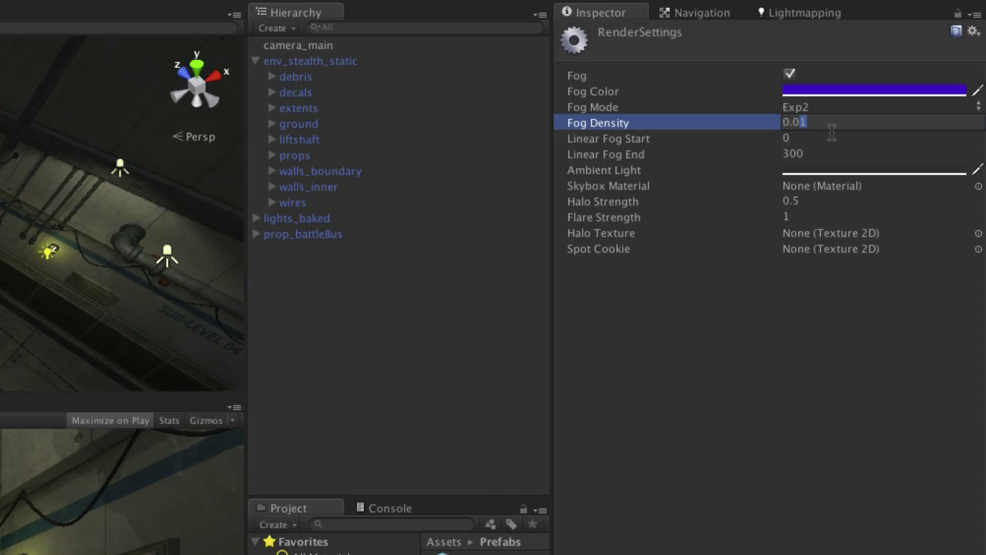
{"action": "key", "text": "BackSpace"}
{"action": "type", "text": "4"}
{"action": "left_click", "coordinate": [779, 138]}
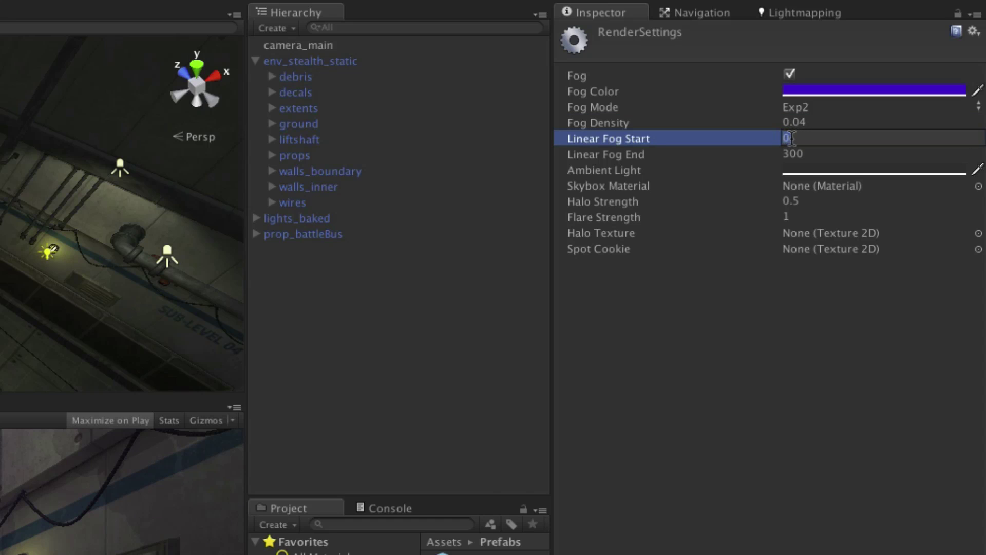
{"action": "type", "text": "3"}
{"action": "left_click", "coordinate": [794, 153]}
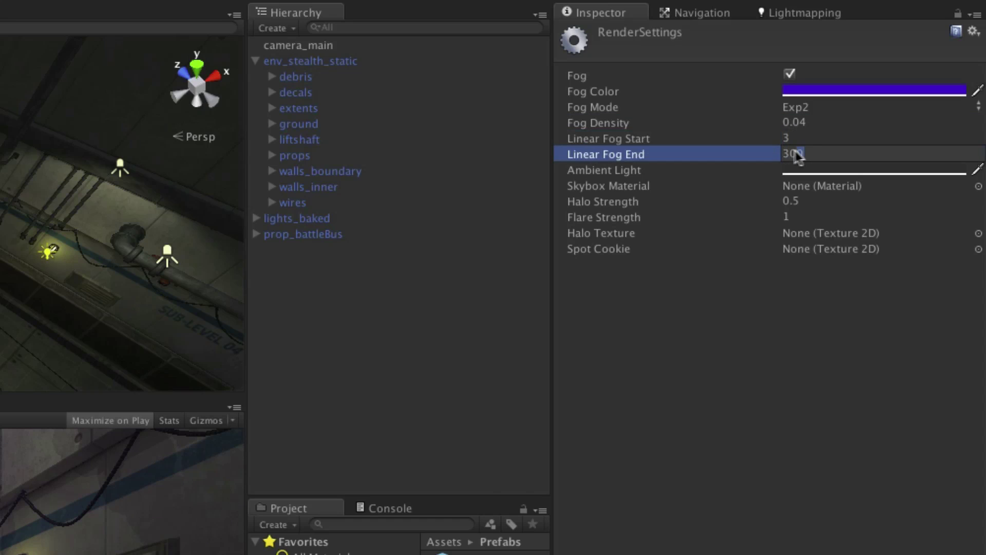
{"action": "type", "text": "24"}
{"action": "key", "text": "Return"}
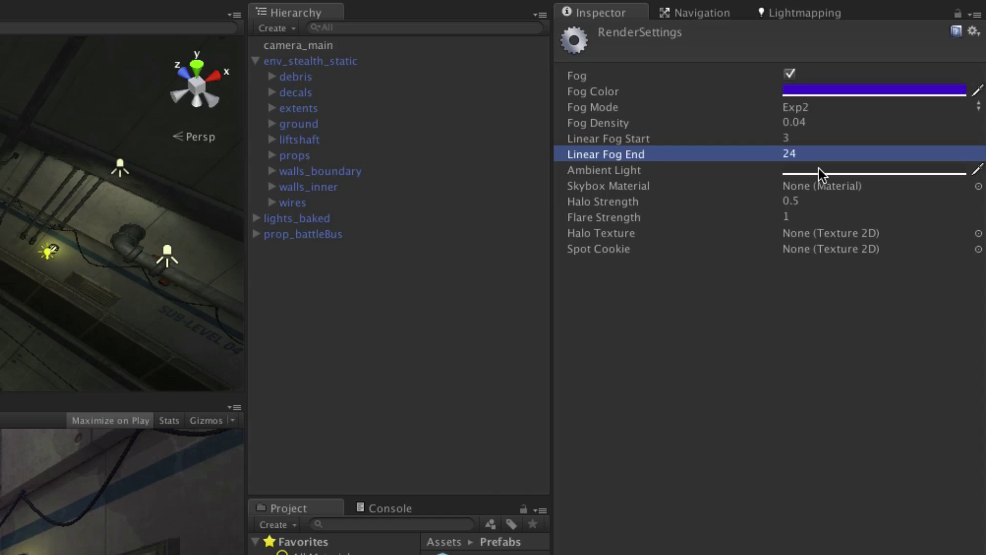
{"action": "left_click", "coordinate": [820, 167]}
{"action": "left_click_drag", "start_coordinate": [656, 387], "coordinate": [635, 419]}
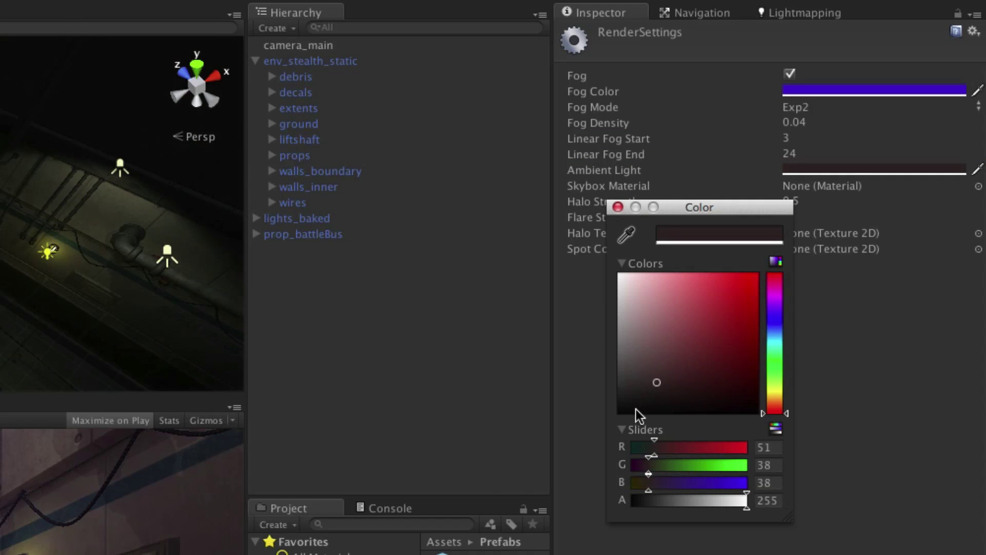
{"action": "left_click", "coordinate": [618, 207]}
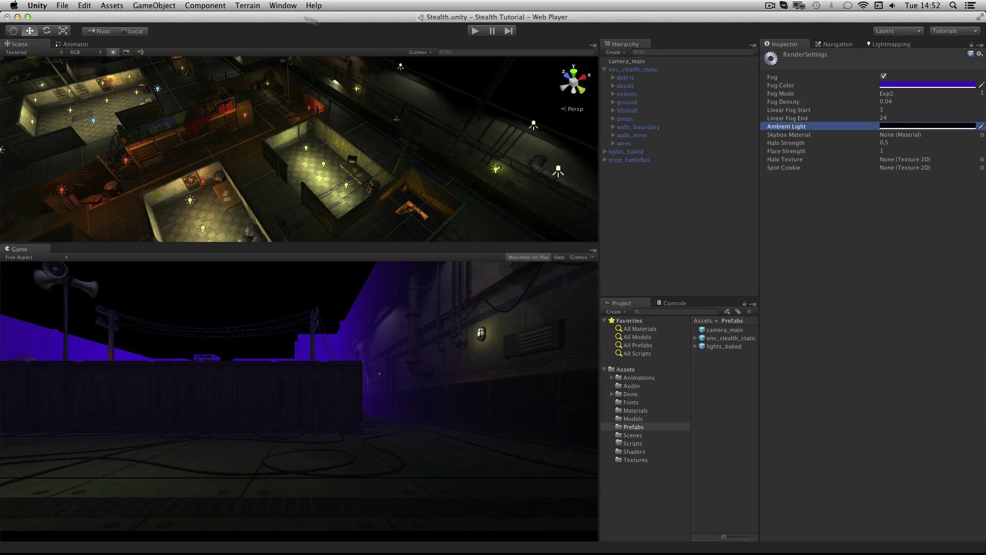
In Quality settings, set the Good level's Pixel Light Count to 6 and adjust platform defaults.
{"action": "left_click", "coordinate": [84, 6]}
{"action": "mouse_move", "coordinate": [111, 220]}
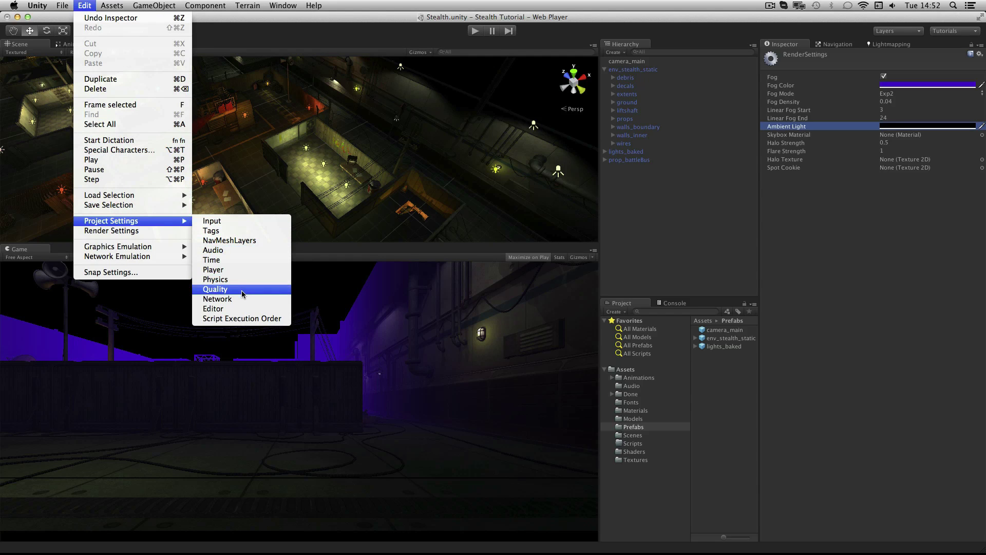
{"action": "left_click", "coordinate": [242, 294]}
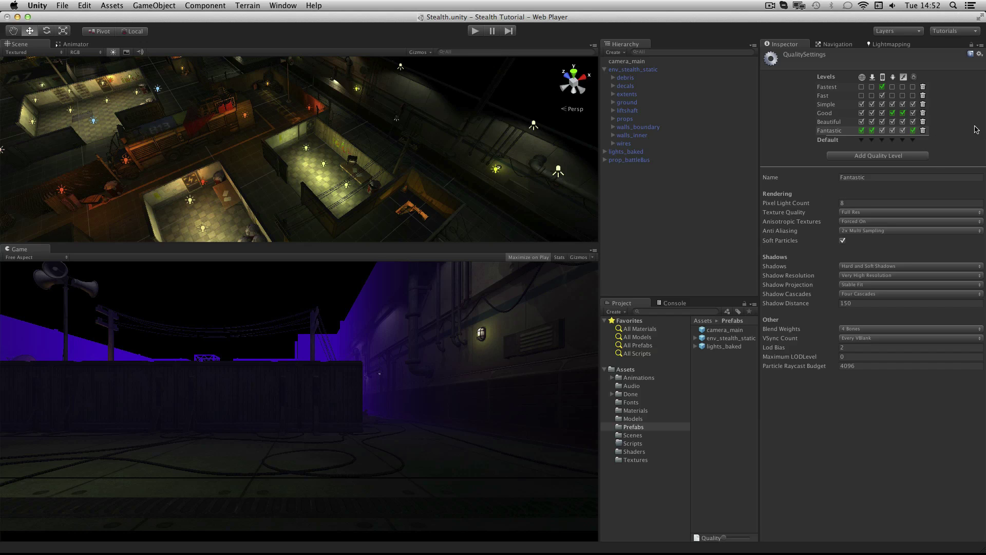
{"action": "left_click", "coordinate": [836, 121]}
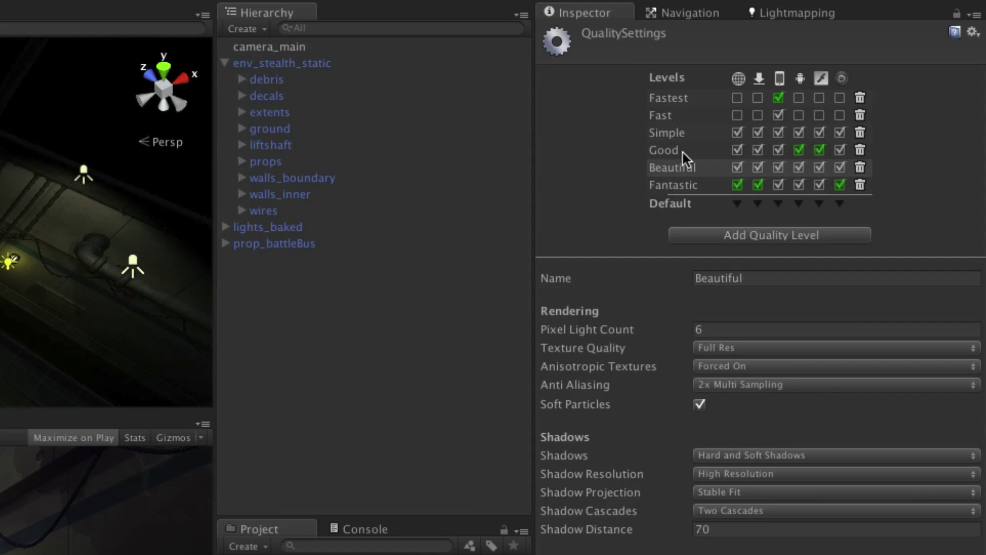
{"action": "left_click", "coordinate": [682, 151]}
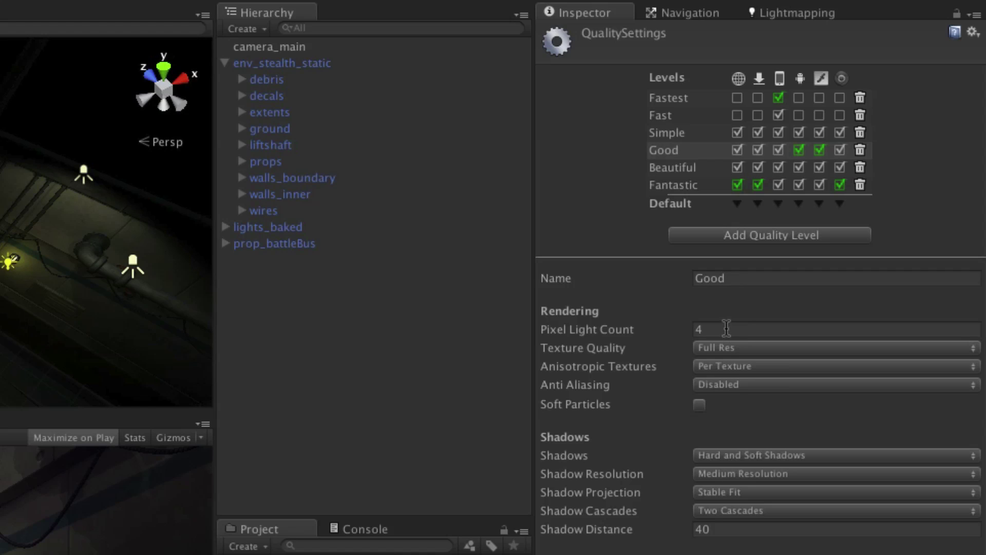
{"action": "left_click", "coordinate": [707, 331]}
{"action": "type", "text": "6"}
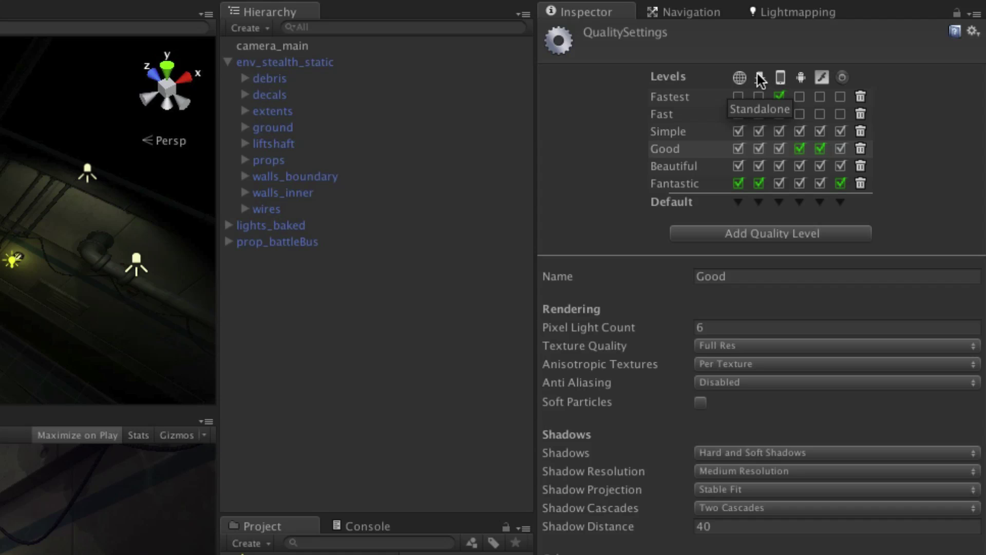
{"action": "left_click", "coordinate": [741, 205]}
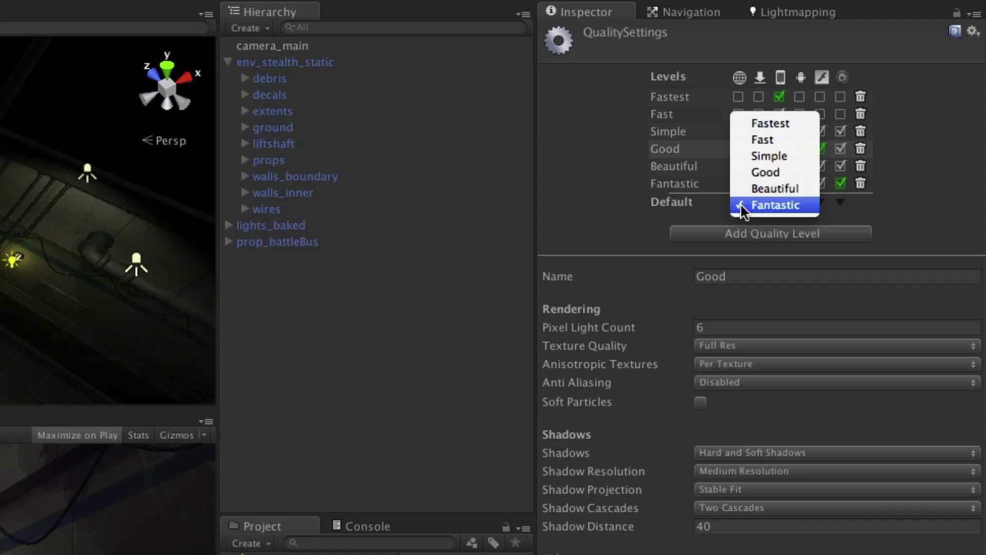
{"action": "left_click", "coordinate": [778, 190]}
{"action": "left_click", "coordinate": [761, 203]}
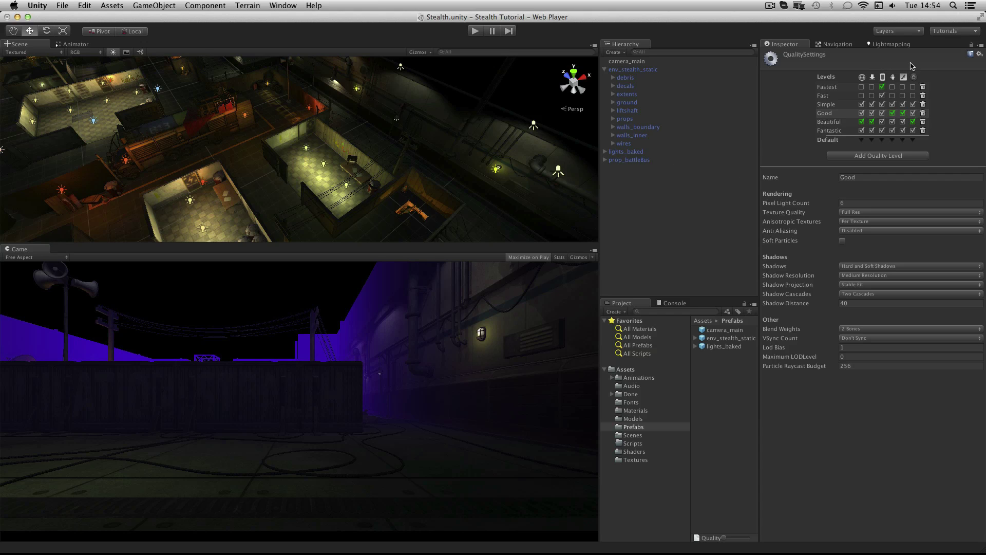
Open Lightmapping and set Directional Lightmaps mode, Low quality and 4 bounces.
{"action": "left_click", "coordinate": [285, 6]}
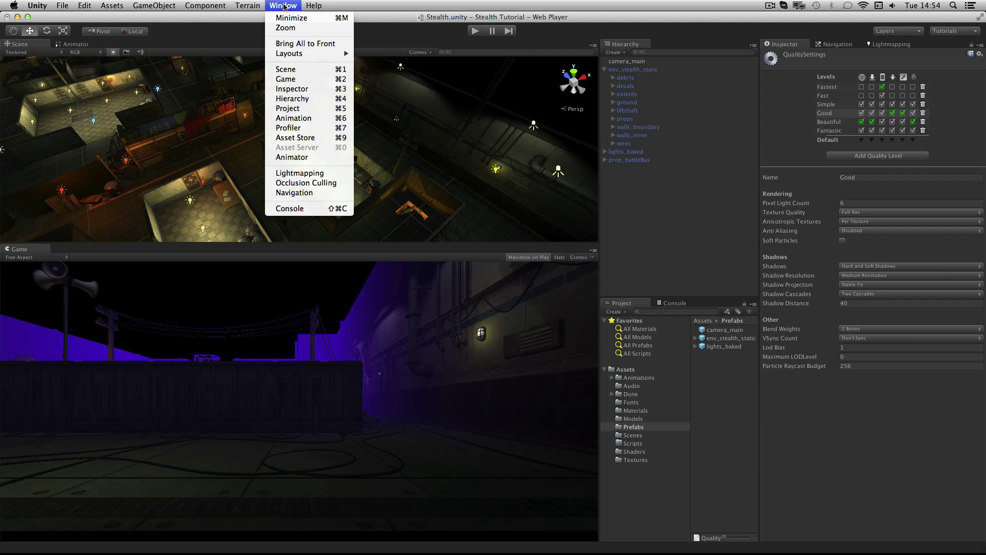
{"action": "left_click", "coordinate": [308, 173]}
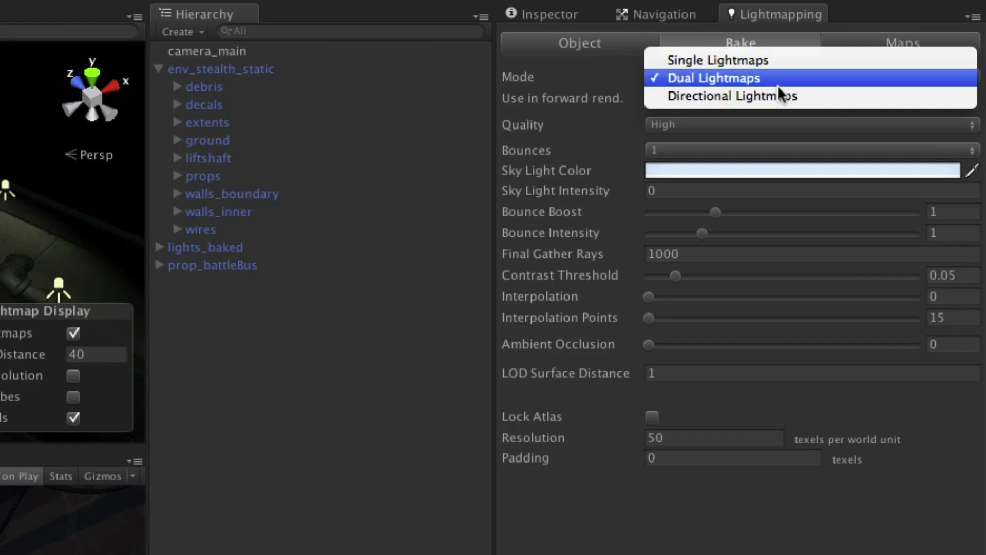
{"action": "left_click", "coordinate": [778, 97]}
{"action": "left_click", "coordinate": [755, 105]}
{"action": "left_click", "coordinate": [751, 125]}
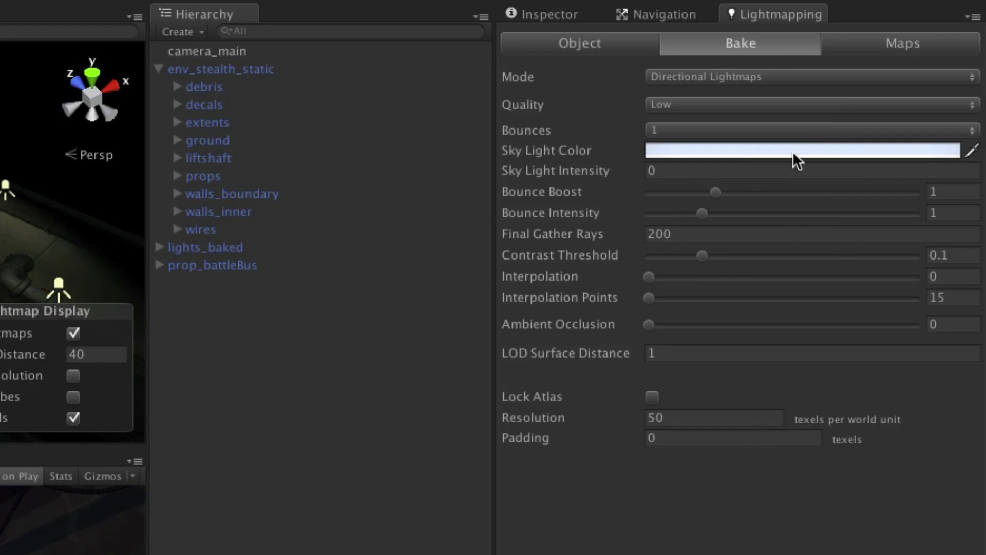
{"action": "left_click", "coordinate": [706, 129]}
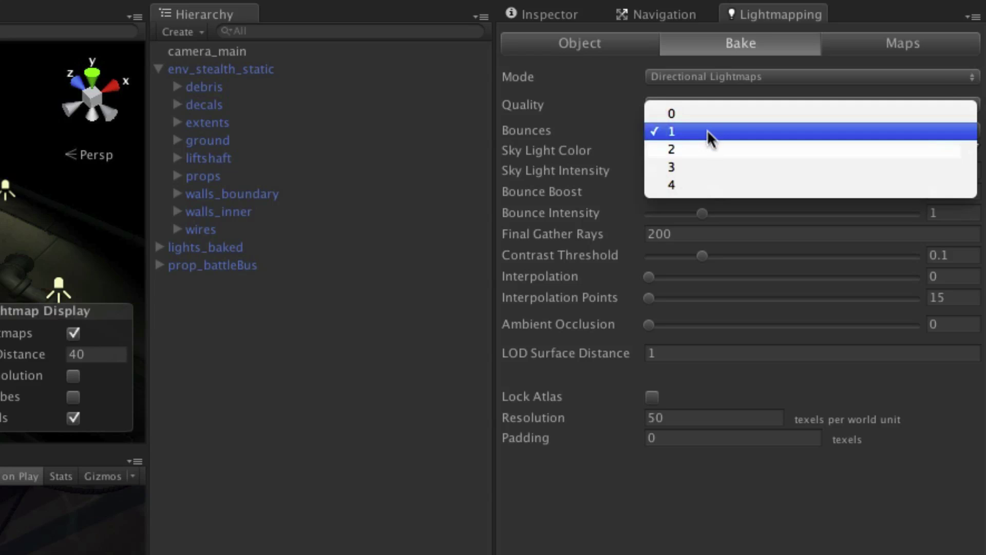
{"action": "left_click", "coordinate": [711, 185]}
Set Bounce Boost 0.5, Contrast Threshold 0.05 and Interpolation 0.25 with 30 points.
{"action": "left_click", "coordinate": [955, 194]}
{"action": "type", "text": ".5"}
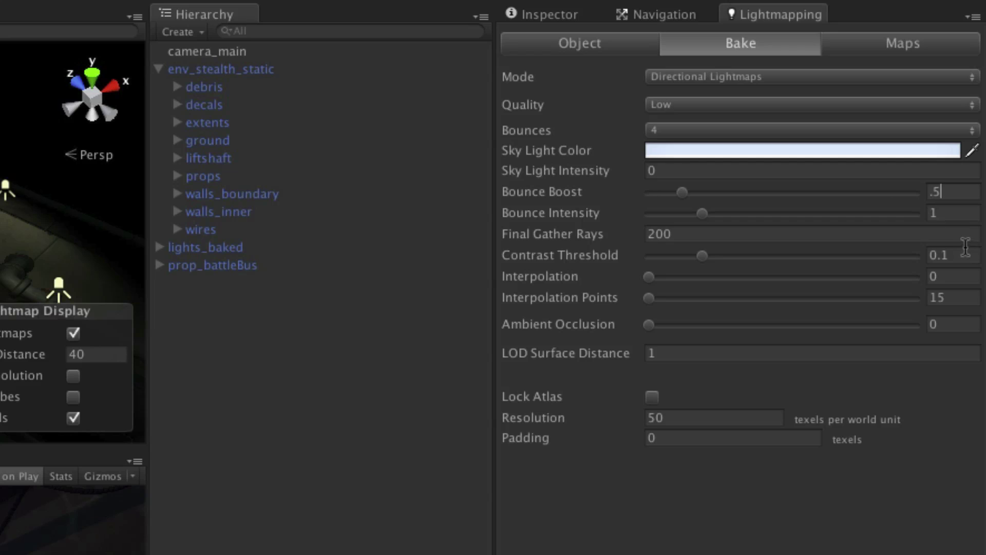
{"action": "left_click", "coordinate": [953, 214]}
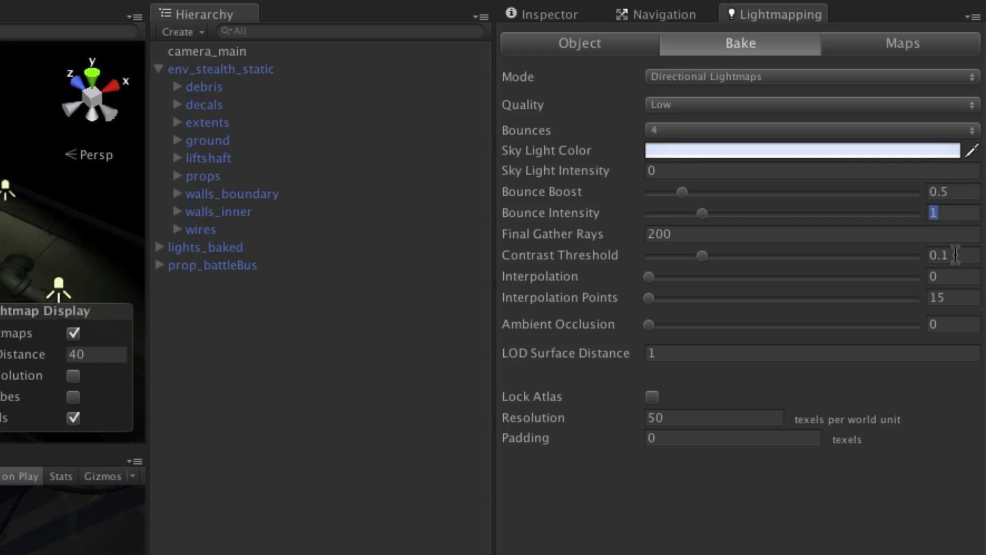
{"action": "key", "text": "shift+Tab"}
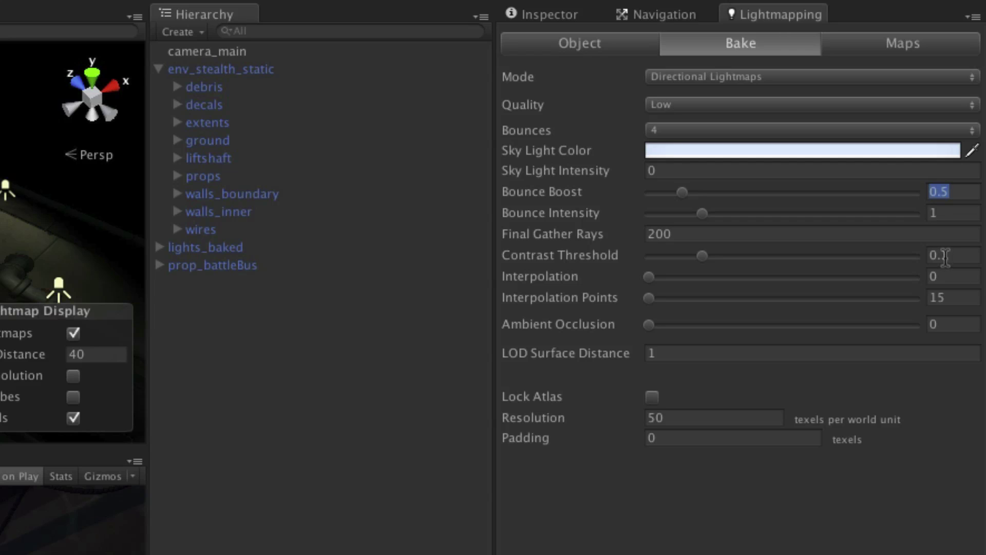
{"action": "left_click", "coordinate": [948, 255]}
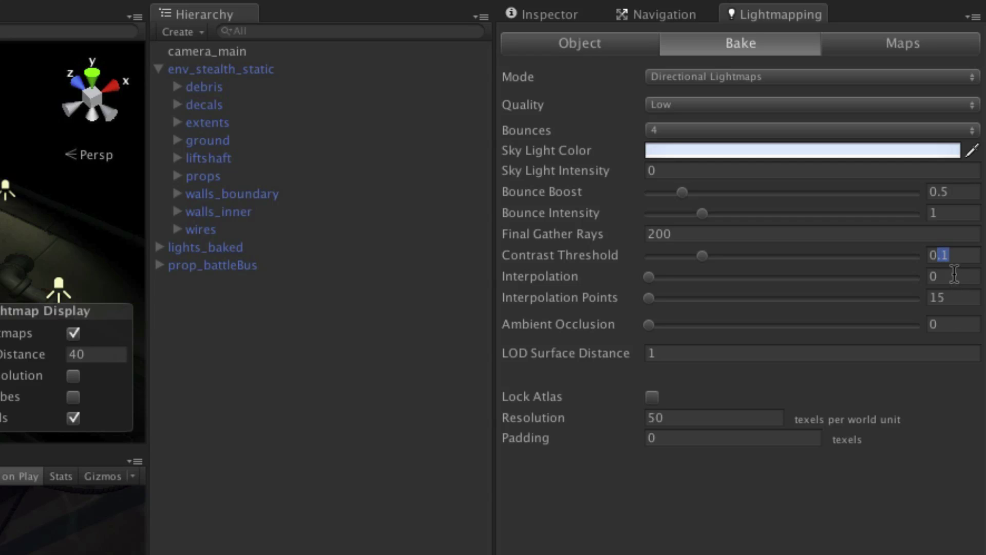
{"action": "type", "text": "0.05"}
{"action": "left_click", "coordinate": [955, 277]}
{"action": "type", "text": ".25"}
{"action": "left_click", "coordinate": [959, 300]}
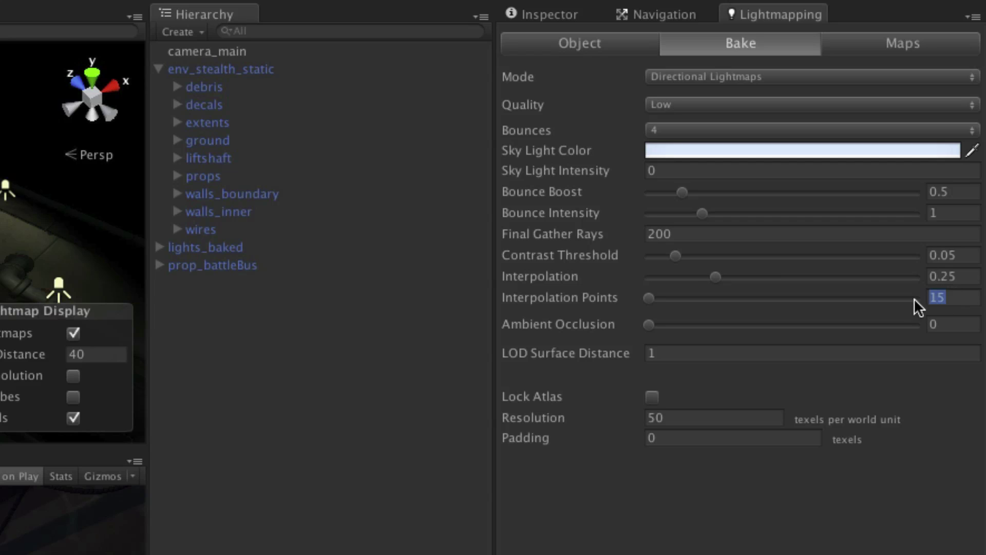
{"action": "type", "text": "30"}
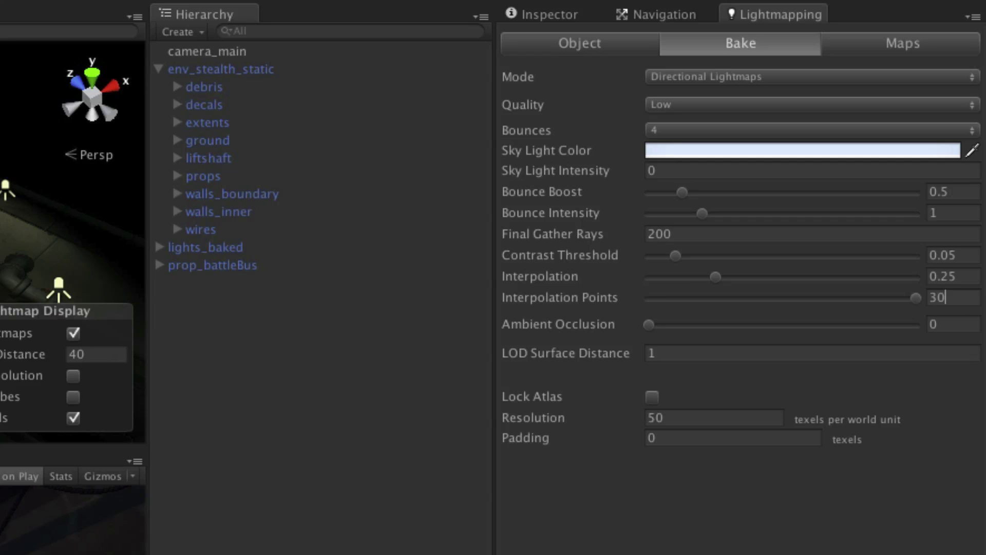
Set ambient occlusion 1, Max Distance 0.25, AO contrast 0 and resolution 30 texels per unit.
{"action": "left_click", "coordinate": [934, 325]}
{"action": "type", "text": "1"}
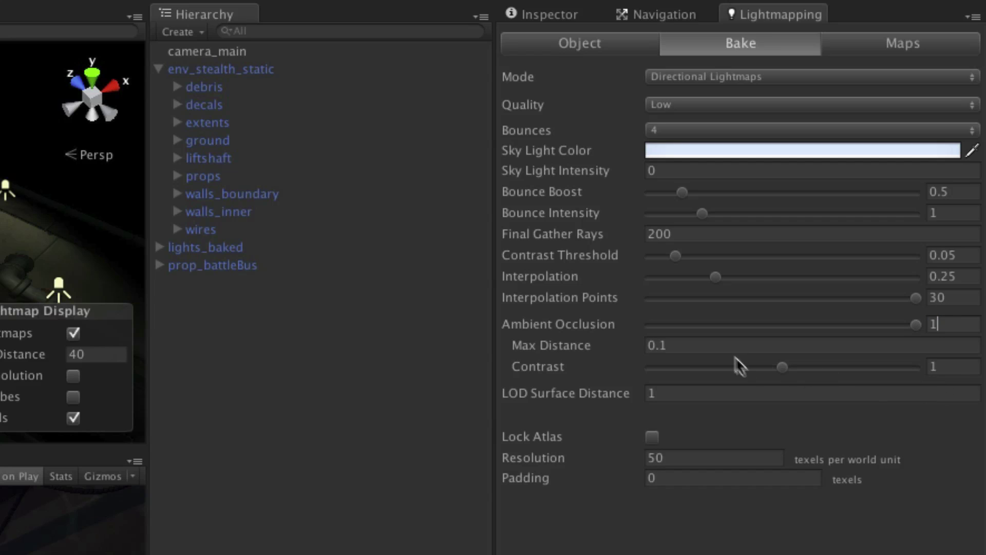
{"action": "left_click", "coordinate": [661, 345]}
{"action": "type", "text": "0.25"}
{"action": "left_click_drag", "start_coordinate": [778, 373], "coordinate": [625, 386]}
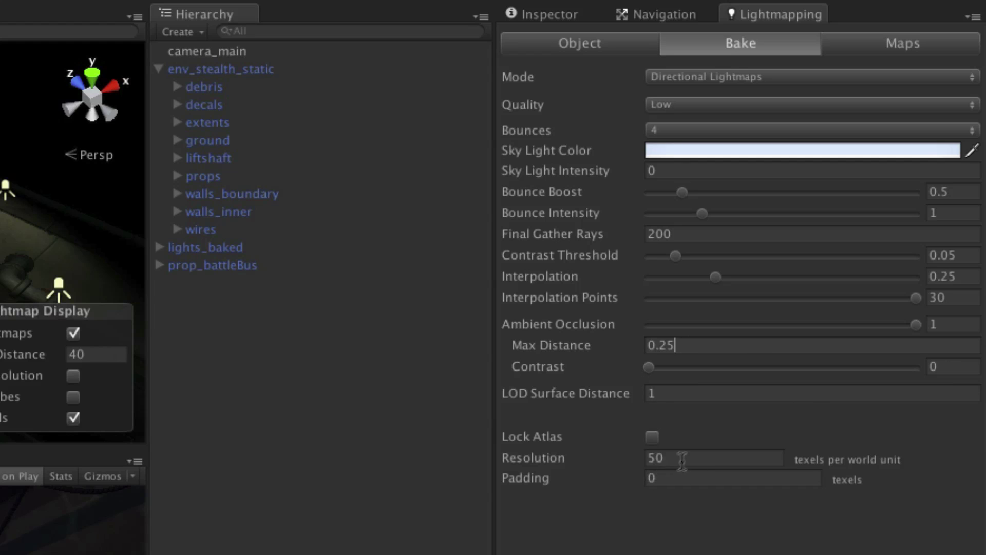
{"action": "left_click", "coordinate": [655, 457]}
{"action": "type", "text": "0"}
{"action": "key", "text": "Tab"}
Raise Padding to 2 and run Bake Scene, producing 8 dual 1024x1024 lightmaps.
{"action": "left_click_drag", "start_coordinate": [631, 477], "coordinate": [717, 474]}
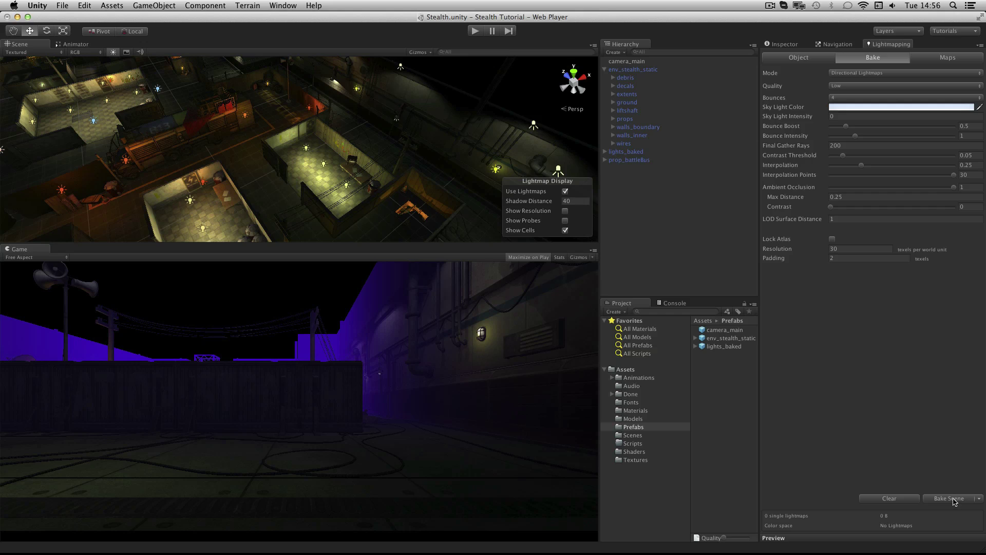
{"action": "left_click", "coordinate": [955, 500]}
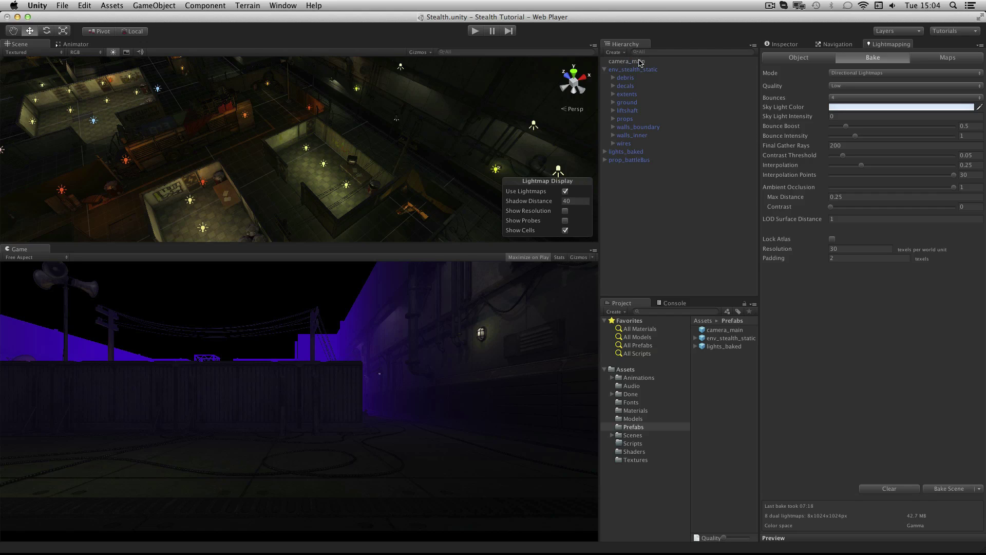
Create a Directional Light from the Hierarchy and rename it light_main_directional.
{"action": "left_click", "coordinate": [621, 54]}
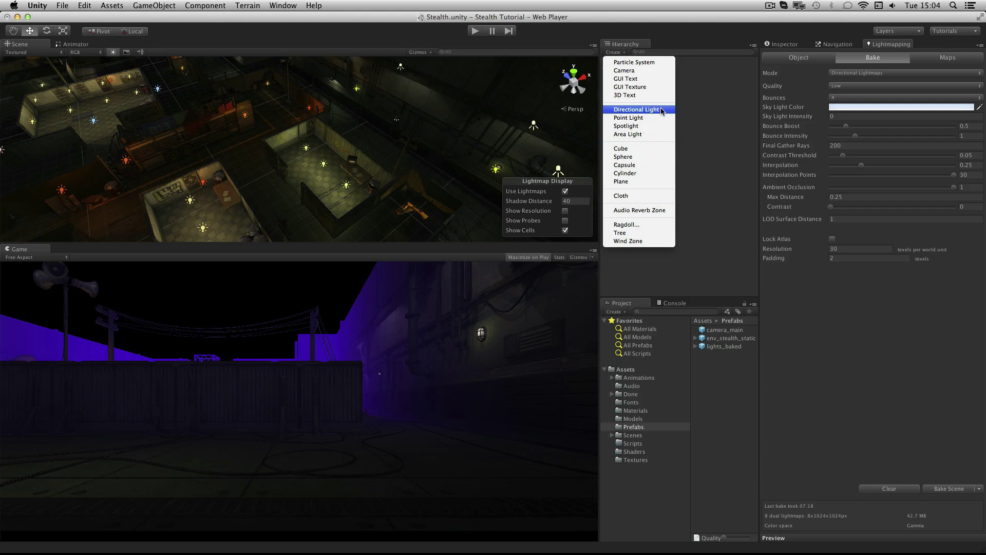
{"action": "left_click", "coordinate": [661, 111]}
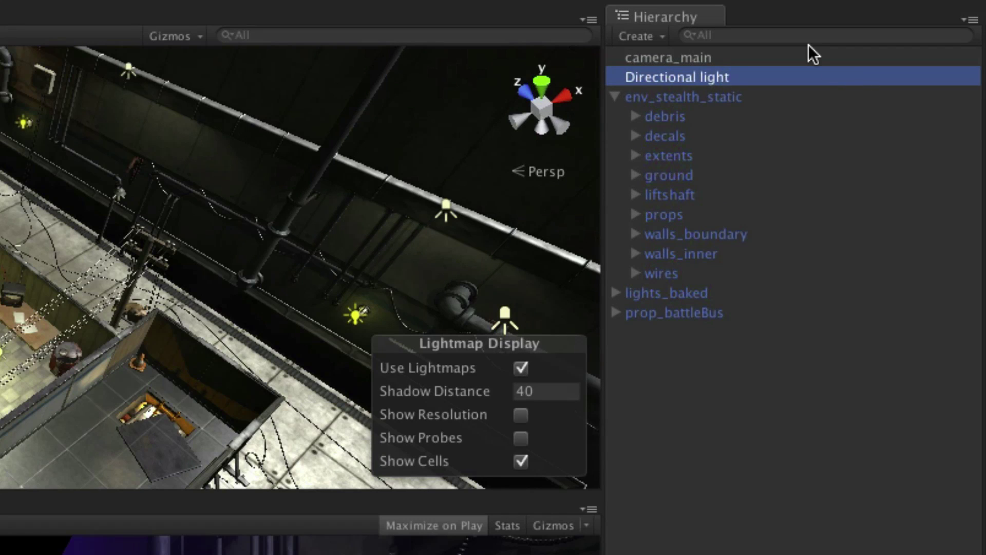
{"action": "key", "text": "Return"}
{"action": "type", "text": "light_main_directional"}
{"action": "key", "text": "Return"}
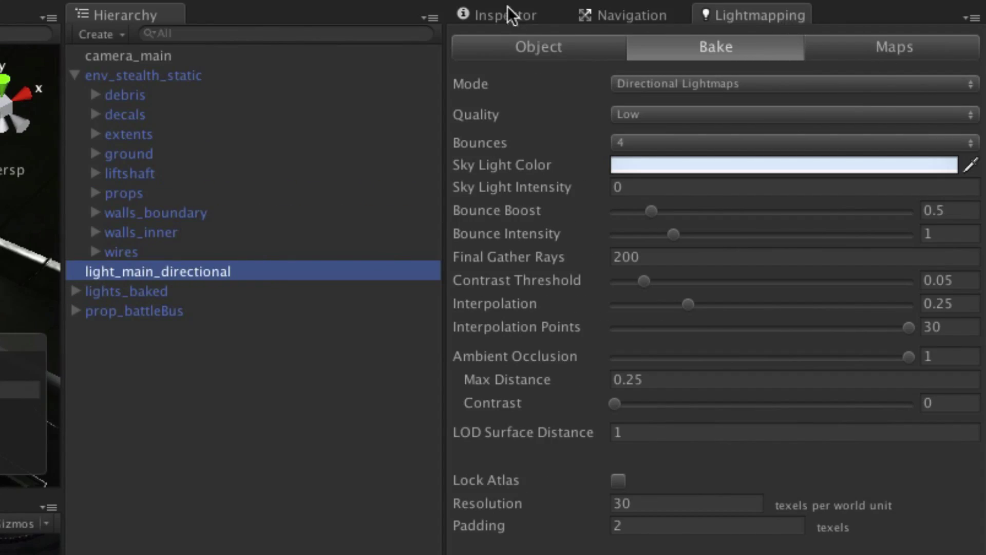
Tag light_main_directional as MainLight in the Inspector.
{"action": "left_click", "coordinate": [551, 20]}
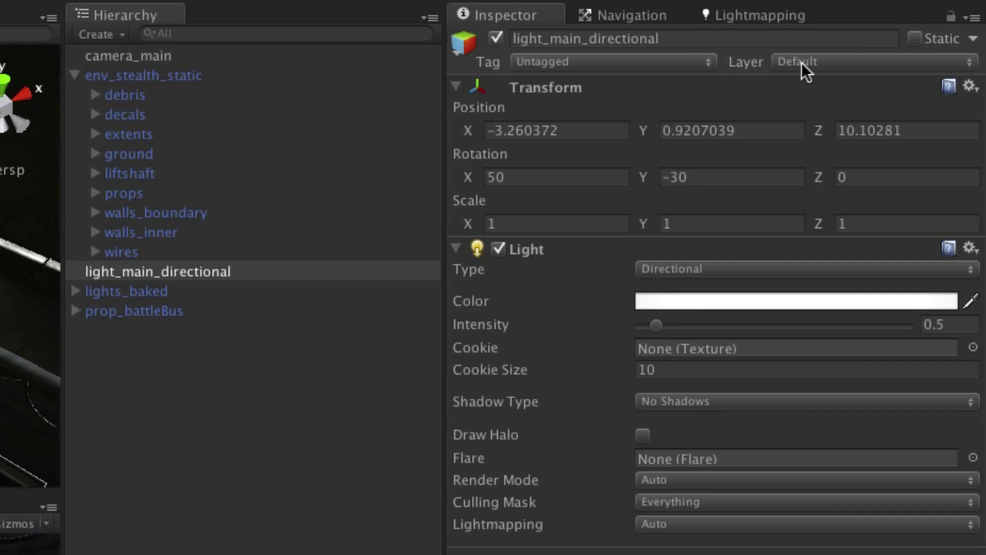
{"action": "left_click", "coordinate": [694, 62]}
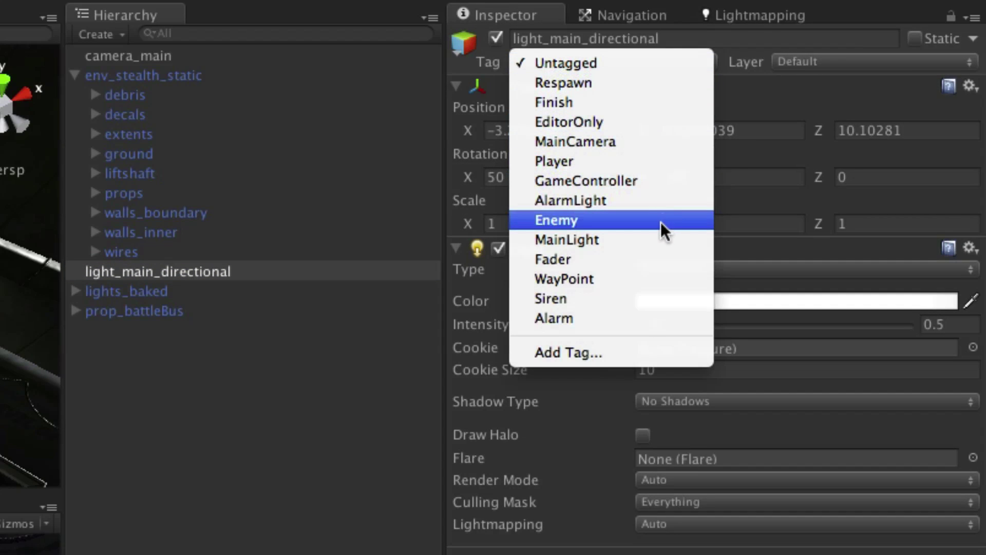
{"action": "left_click", "coordinate": [642, 248]}
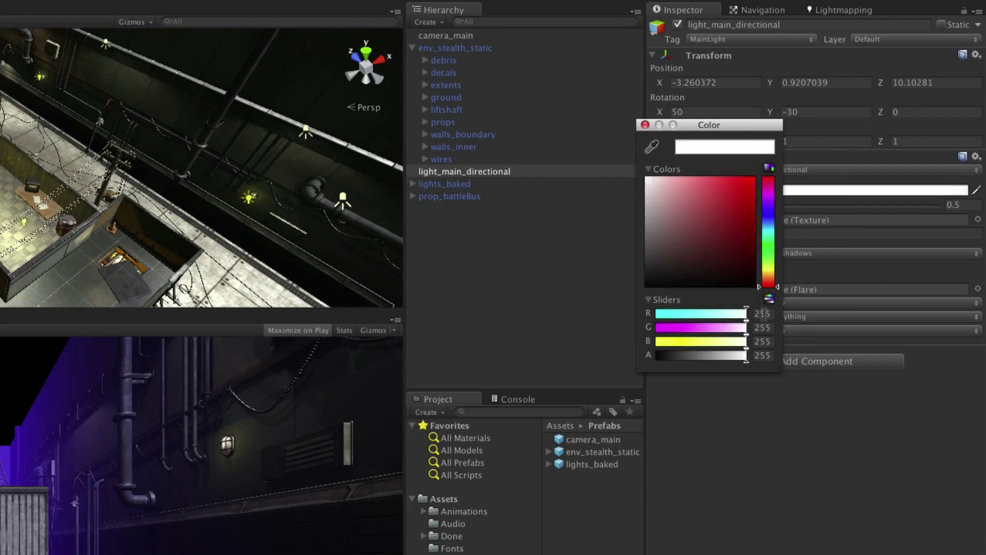
Set the light colour to R 33, G 45, B 48.
{"action": "left_click", "coordinate": [763, 313]}
{"action": "type", "text": "33"}
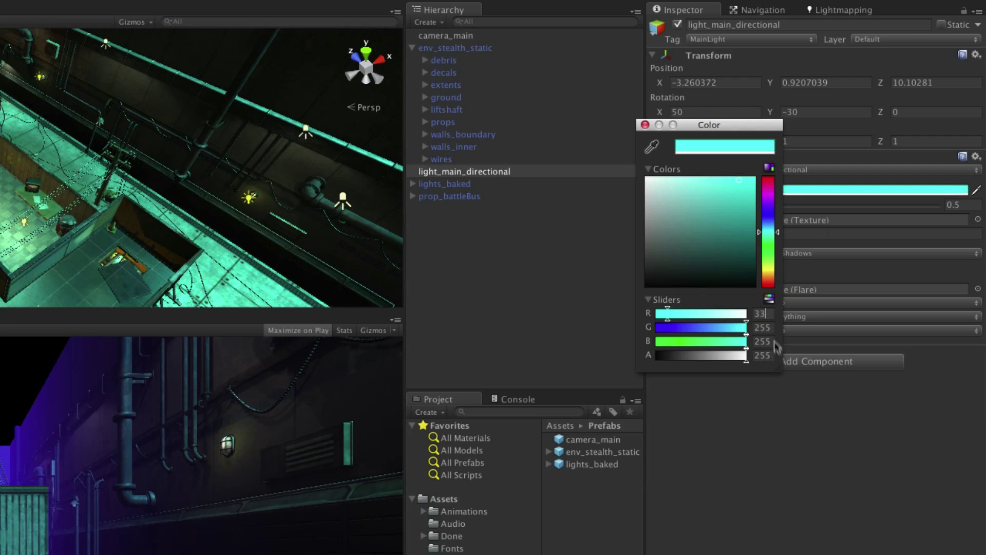
{"action": "key", "text": "Tab"}
{"action": "type", "text": "45"}
{"action": "key", "text": "Tab"}
{"action": "type", "text": "48"}
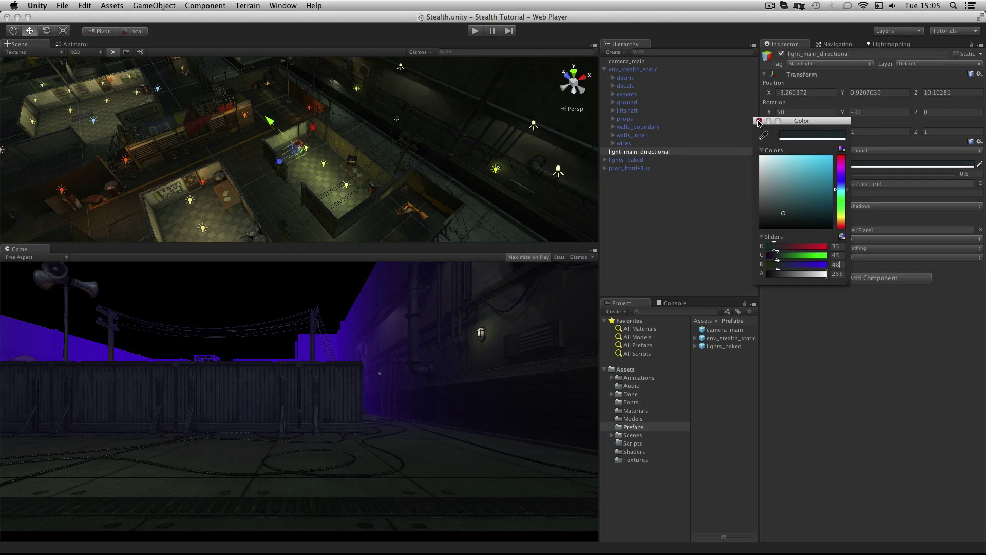
Give the main light Soft Shadows with bias 0.01 and softness fade 0.8.
{"action": "left_click", "coordinate": [759, 121]}
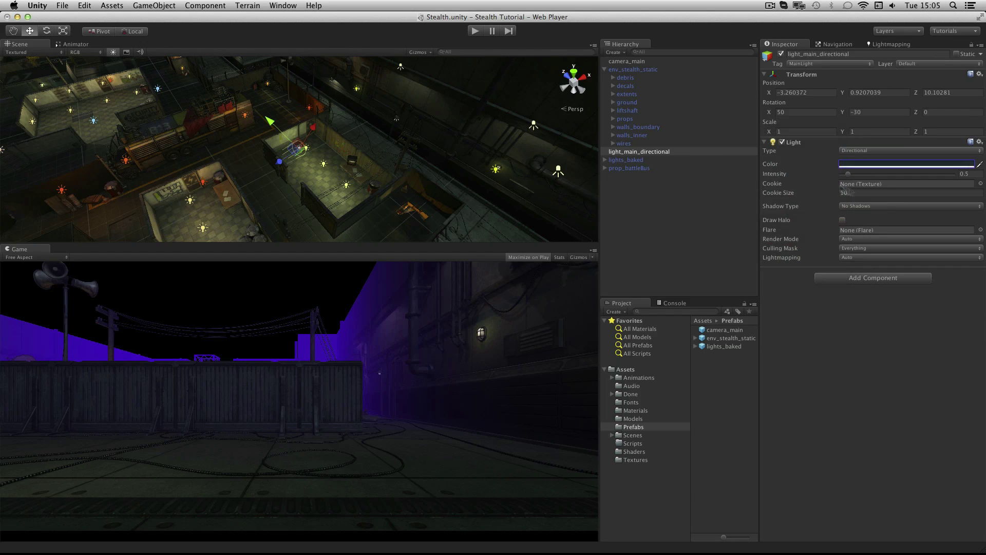
{"action": "left_click", "coordinate": [880, 208]}
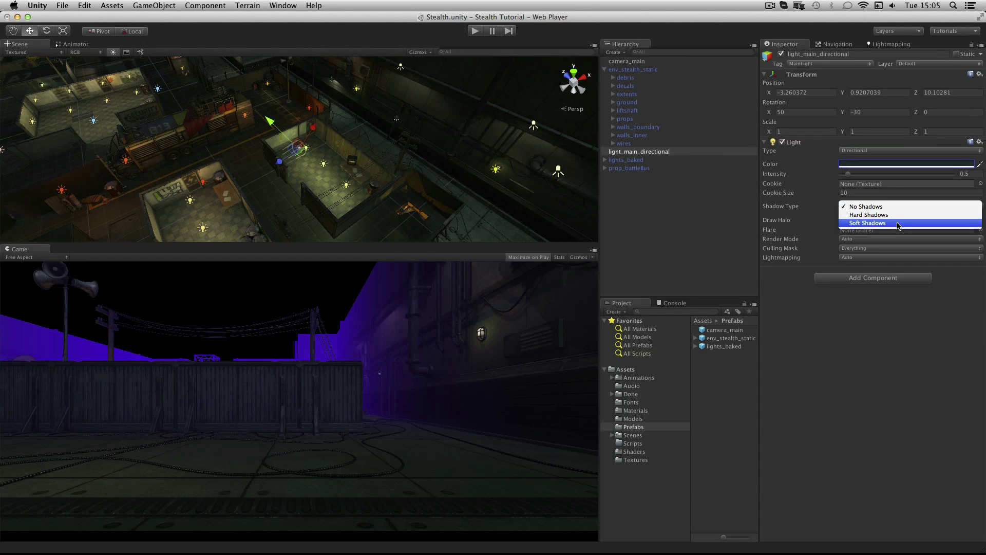
{"action": "left_click", "coordinate": [898, 224]}
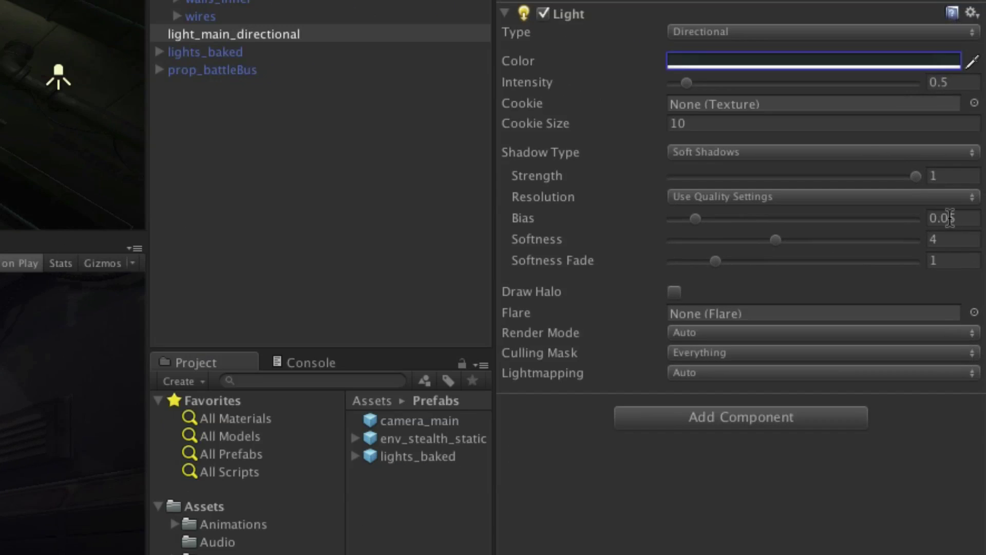
{"action": "left_click", "coordinate": [950, 218]}
{"action": "type", "text": "0.01"}
{"action": "key", "text": "Return"}
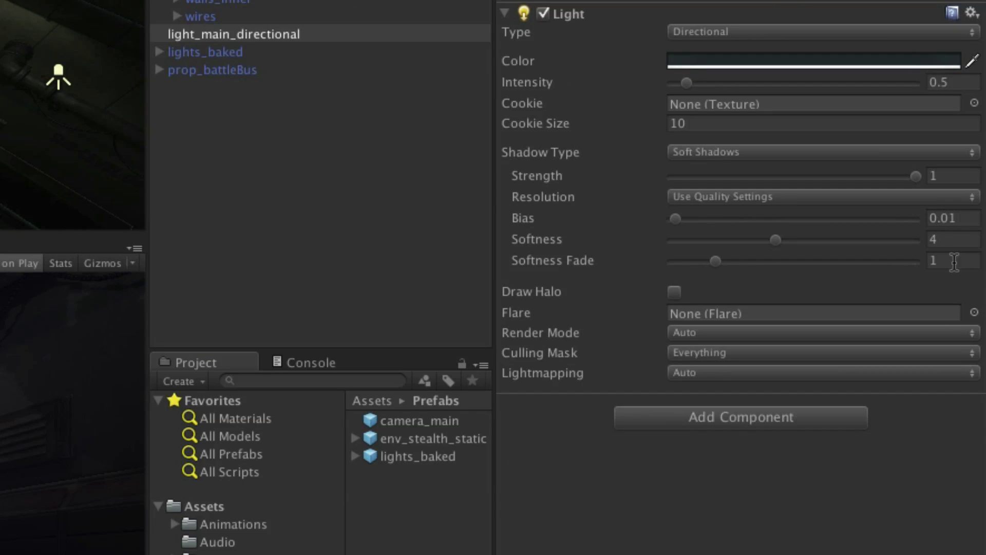
{"action": "type", "text": "0.8"}
{"action": "left_click", "coordinate": [953, 242]}
Untick the Extents layer in the main light's Culling Mask, leaving it Mixed.
{"action": "left_click", "coordinate": [747, 353]}
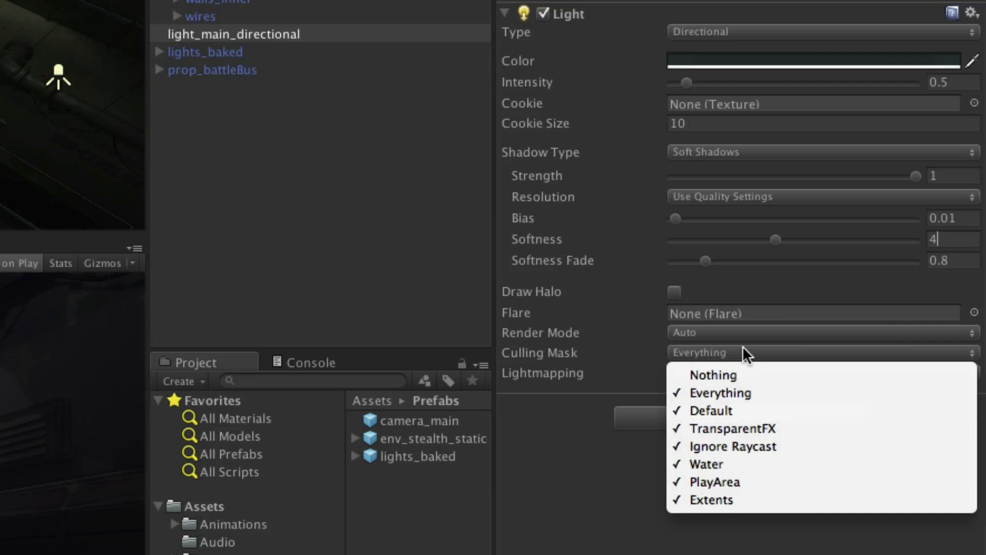
{"action": "left_click", "coordinate": [728, 501]}
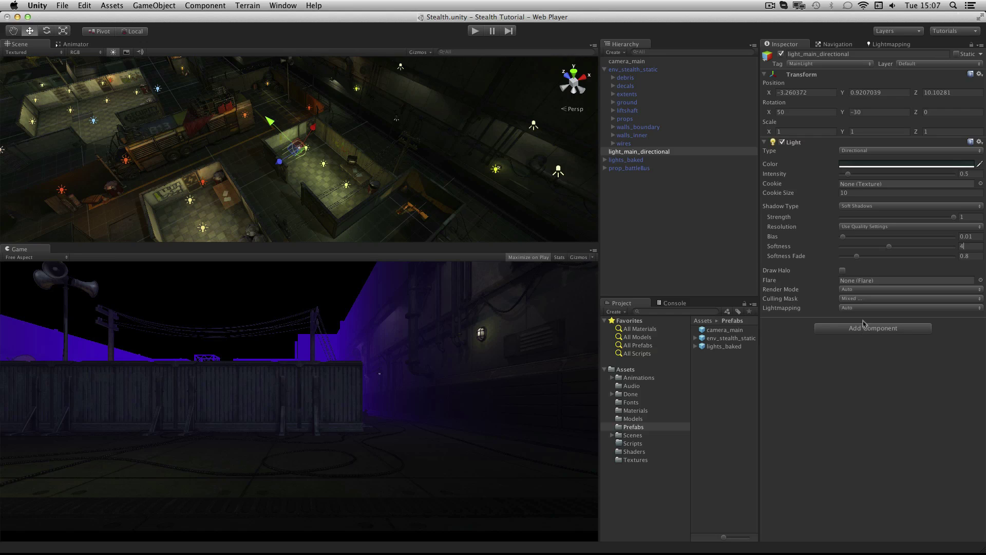
Set the main light's rotation to X 45, Y 305, Z 0.
{"action": "left_click", "coordinate": [801, 113]}
{"action": "type", "text": "45"}
{"action": "key", "text": "Tab"}
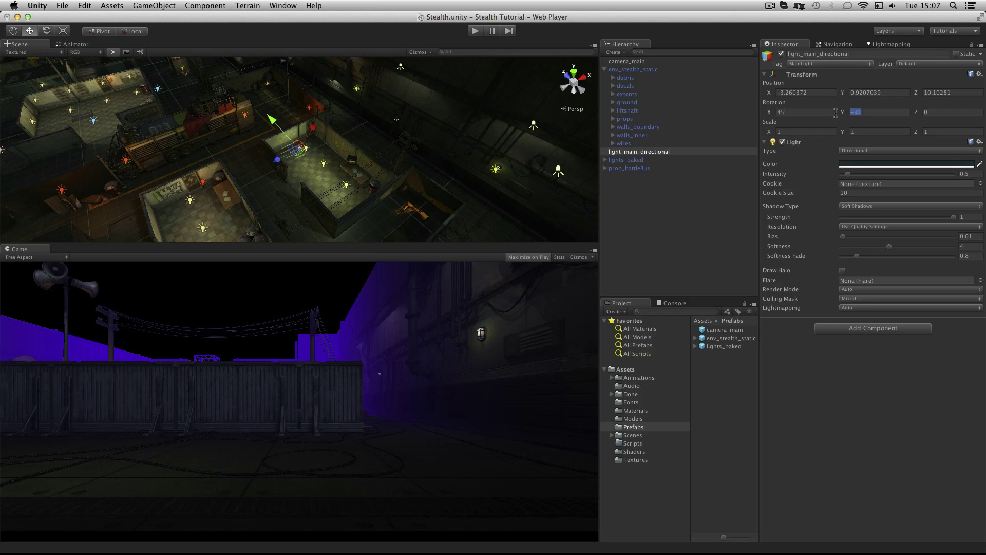
{"action": "type", "text": "305"}
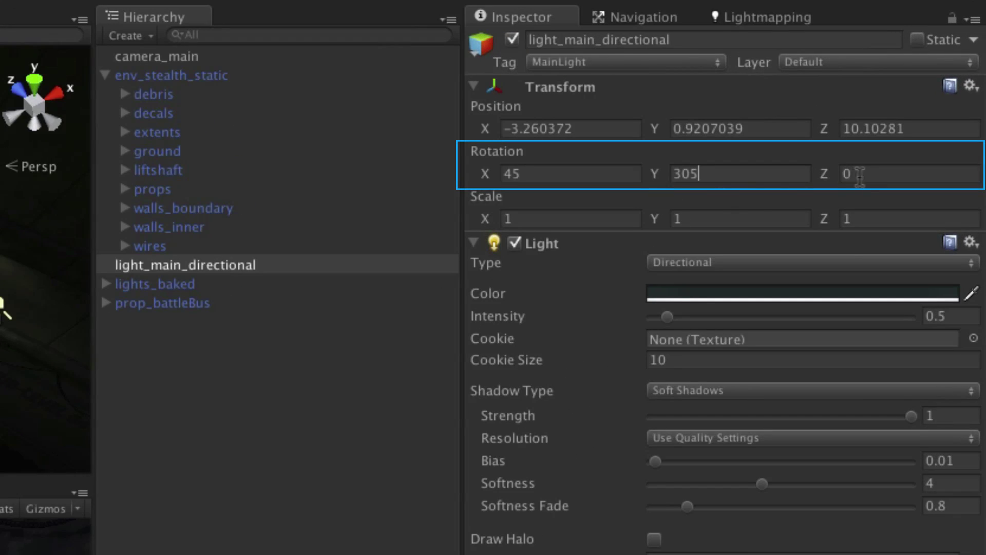
{"action": "key", "text": "Tab"}
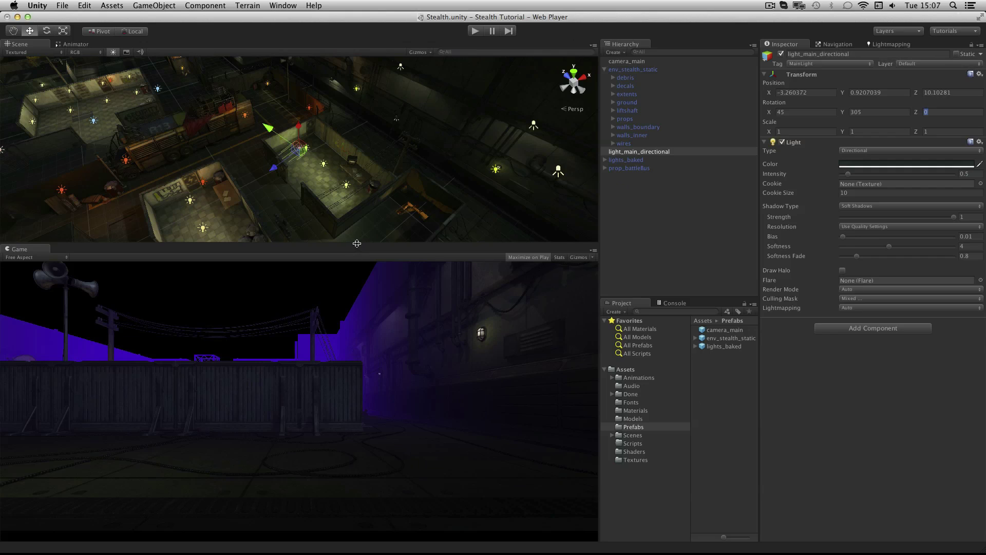
Enlarge the Scene view and orbit it with the Hand tool.
{"action": "left_click_drag", "start_coordinate": [357, 243], "coordinate": [357, 328]}
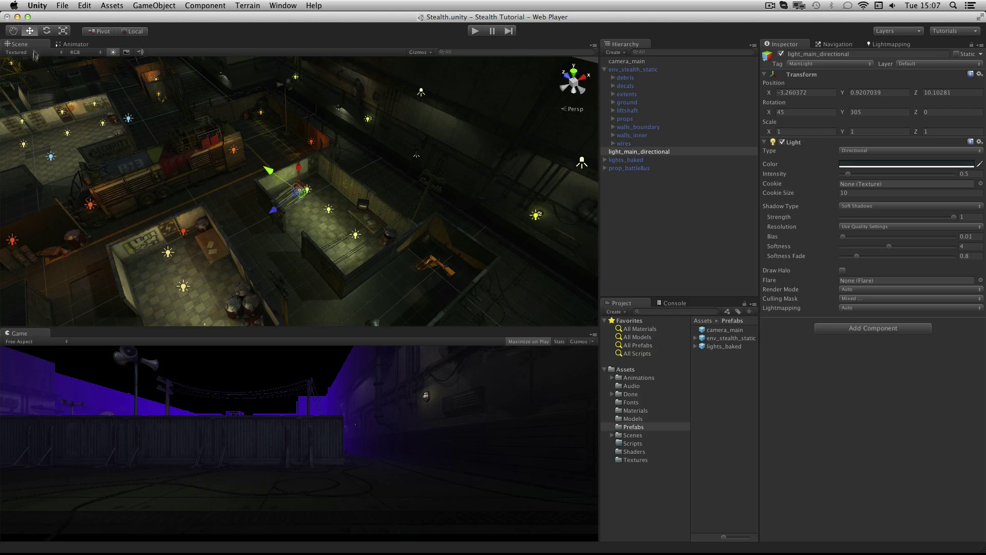
{"action": "left_click", "coordinate": [13, 31]}
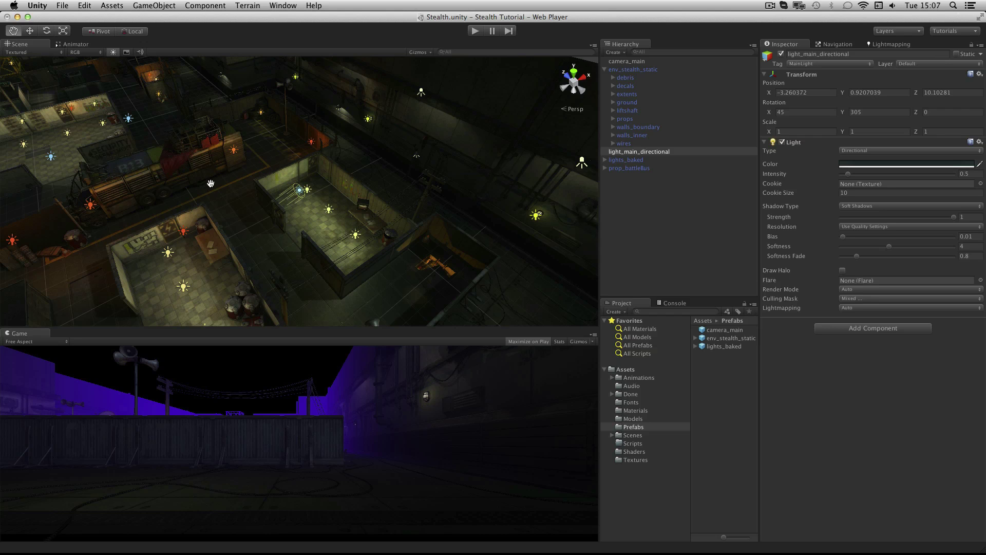
{"action": "mouse_move", "coordinate": [210, 184]}
{"action": "left_mouse_down", "text": "alt"}
{"action": "mouse_move", "coordinate": [265, 188]}
{"action": "mouse_move", "coordinate": [168, 192]}
{"action": "left_mouse_up", "text": "alt"}
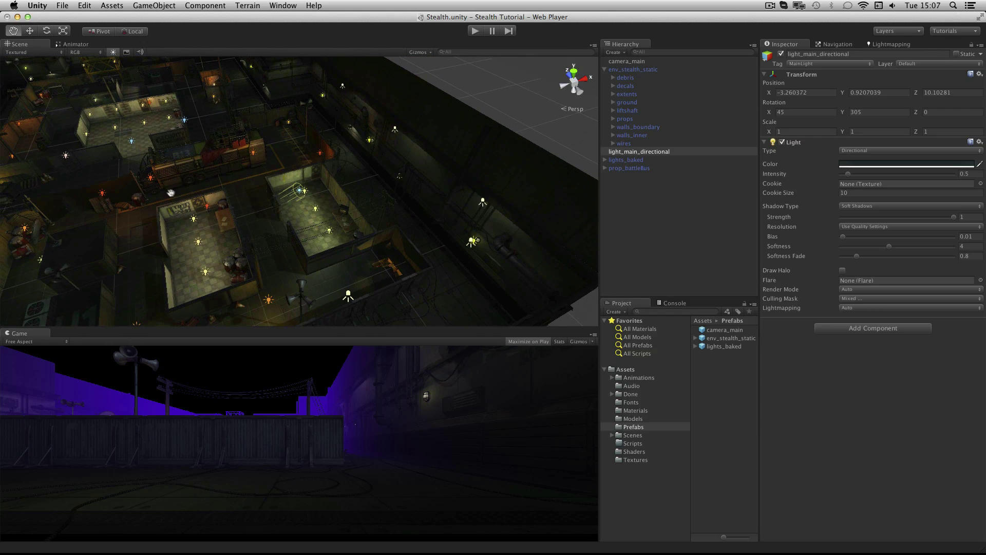
{"action": "scroll", "coordinate": [169, 192], "scroll_direction": "down", "scroll_amount": 3}
{"action": "scroll", "coordinate": [167, 192], "scroll_direction": "down", "scroll_amount": 2}
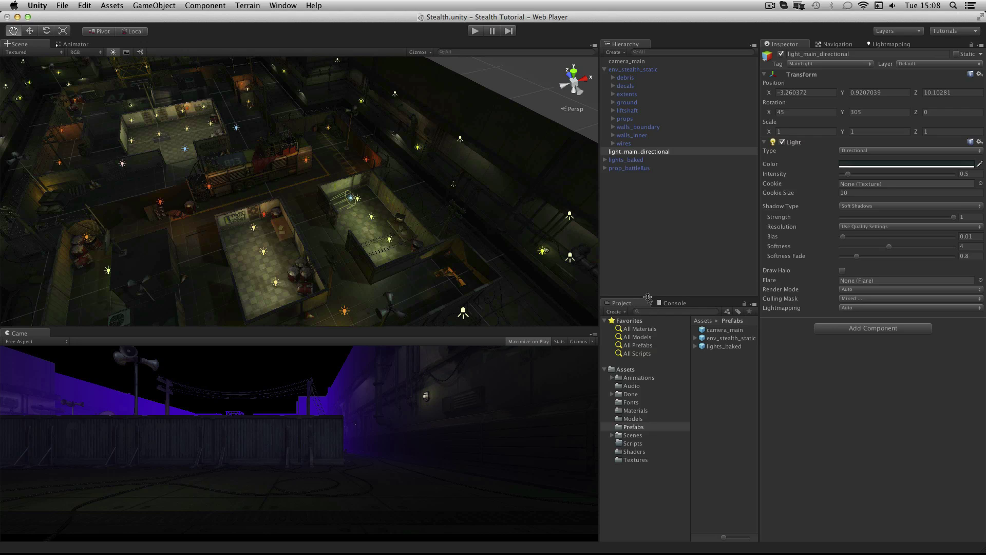
Duplicate light_main_directional via Edit > Duplicate.
{"action": "left_click", "coordinate": [697, 152]}
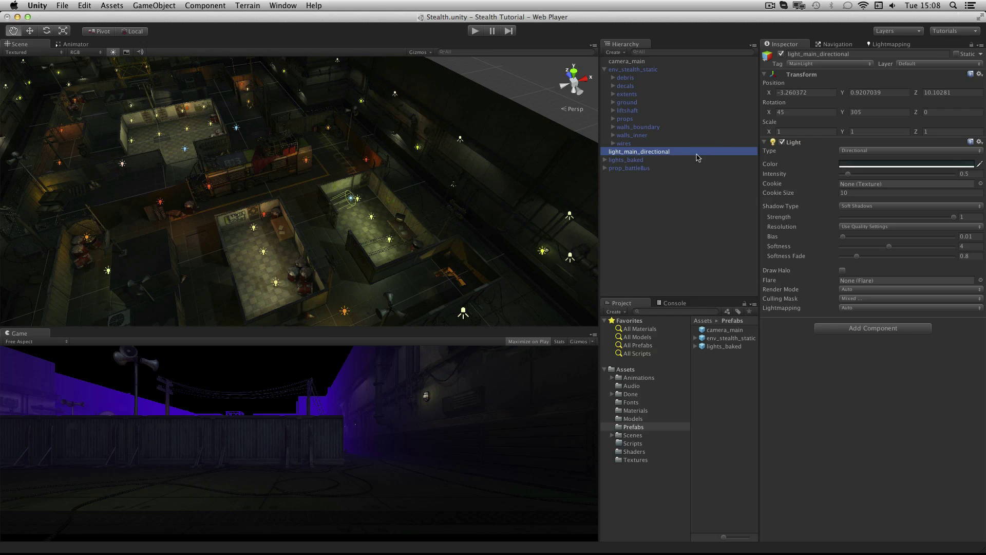
{"action": "left_click", "coordinate": [84, 5]}
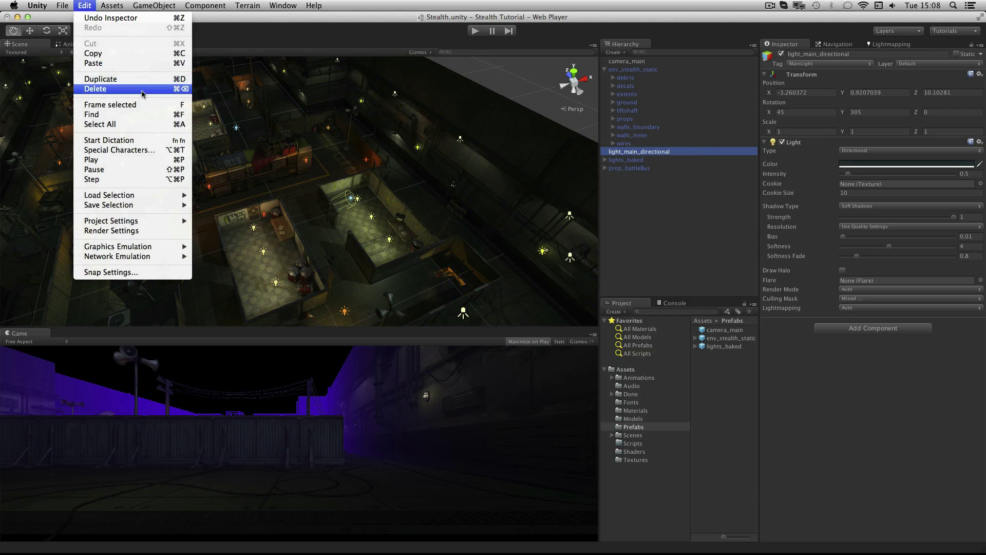
{"action": "left_click", "coordinate": [167, 80]}
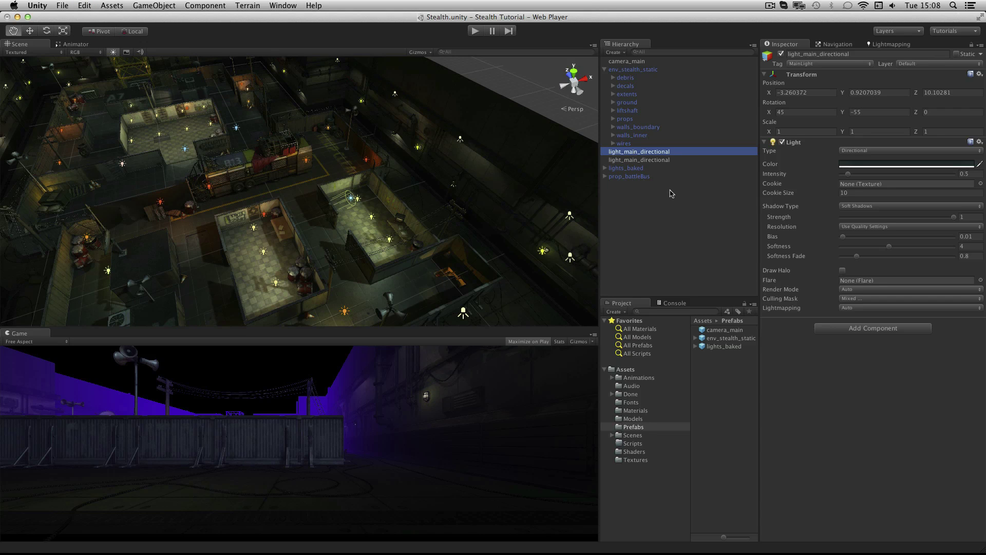
Rename the copy light_alarm_directional and tag it AlarmLight.
{"action": "key", "text": "Return"}
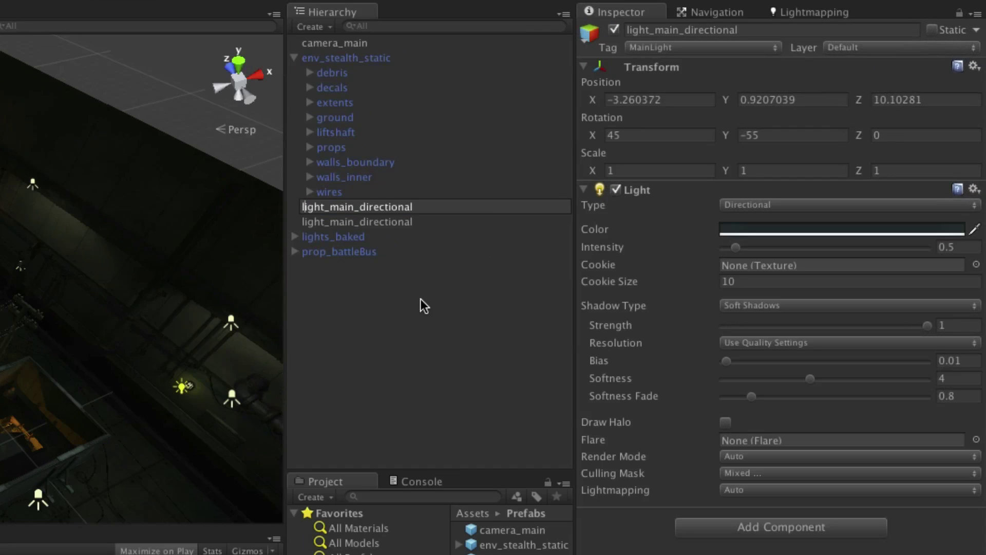
{"action": "key", "text": "Right"}
{"action": "key", "text": "Right"}
{"action": "key", "text": "Right"}
{"action": "key", "text": "Left"}
{"action": "key", "text": "shift+Right"}
{"action": "key", "text": "shift+Right"}
{"action": "key", "text": "shift+Right"}
{"action": "key", "text": "shift+Right"}
{"action": "type", "text": "alarm"}
{"action": "key", "text": "Return"}
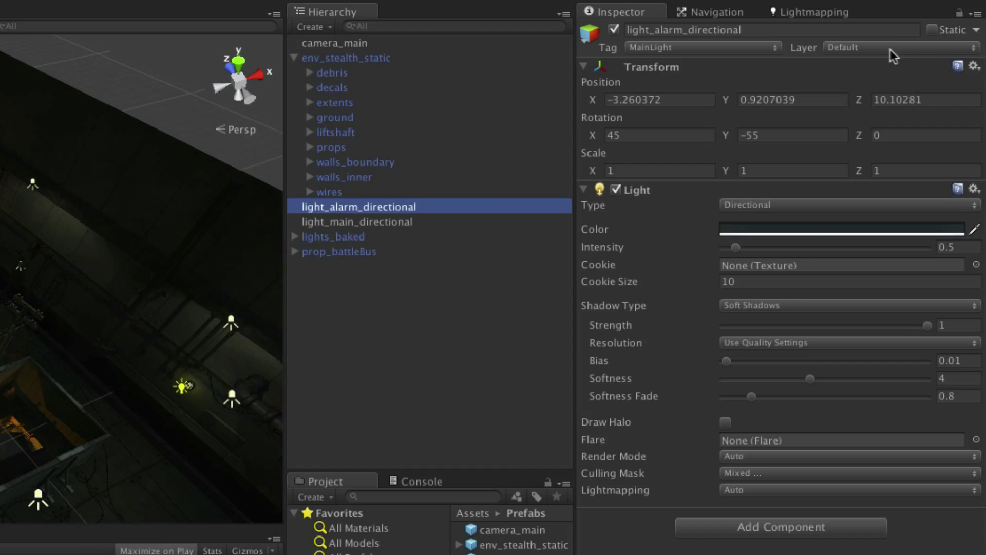
{"action": "left_click", "coordinate": [746, 45]}
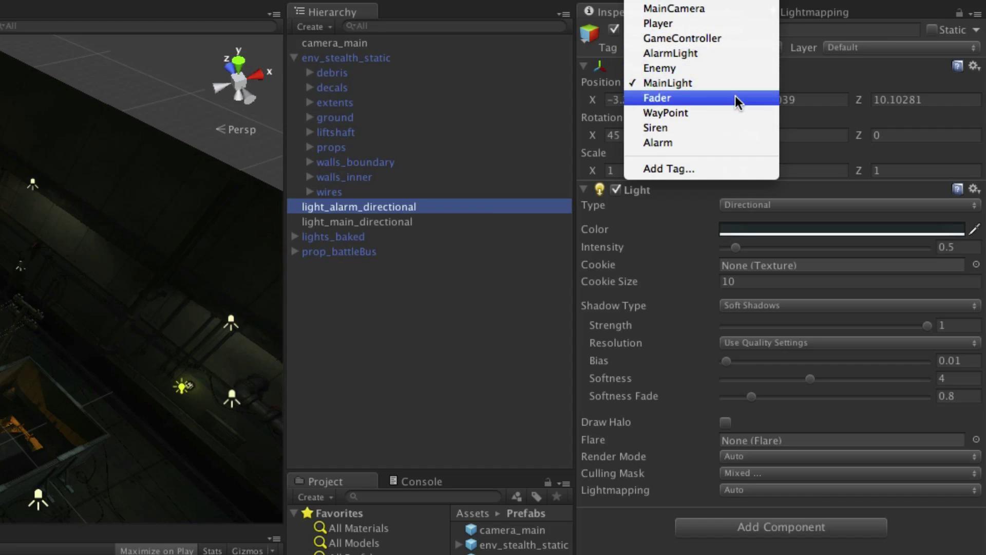
{"action": "left_click", "coordinate": [778, 80]}
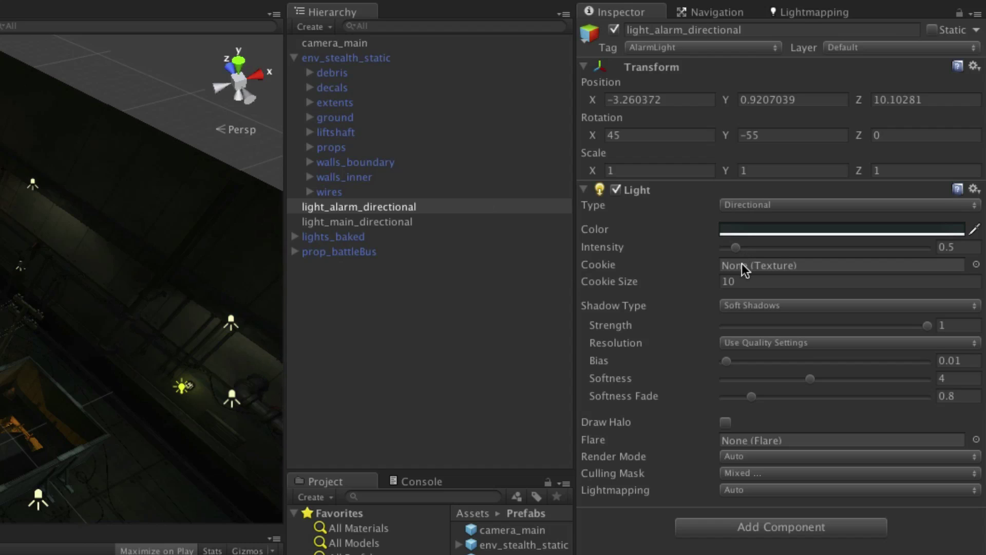
Give the alarm light a dark red colour (R 70, G 0, B 0) and intensity 0.
{"action": "left_click", "coordinate": [765, 227]}
{"action": "mouse_move", "coordinate": [727, 274]}
{"action": "left_mouse_down"}
{"action": "mouse_move", "coordinate": [703, 230]}
{"action": "mouse_move", "coordinate": [716, 209]}
{"action": "left_mouse_up"}
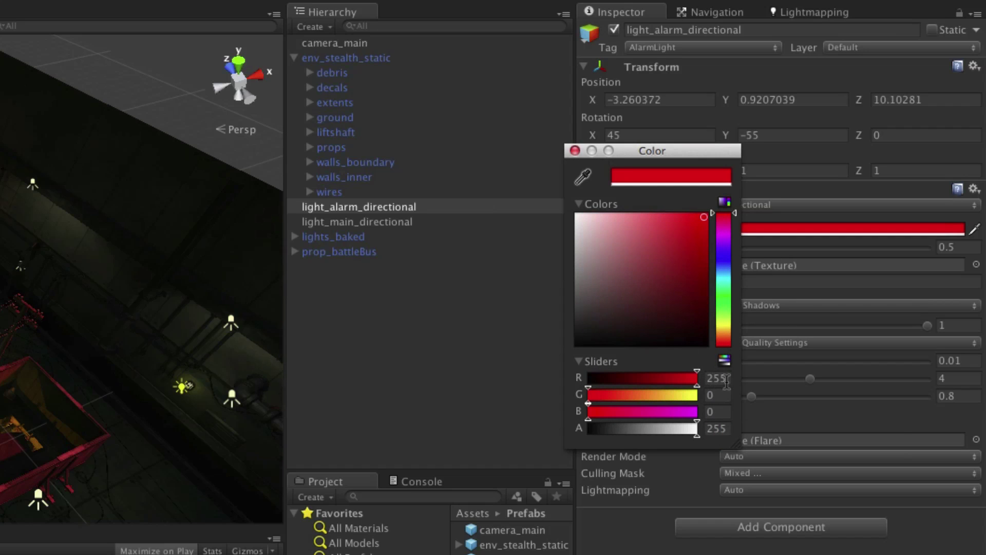
{"action": "left_click", "coordinate": [707, 380]}
{"action": "type", "text": "70"}
{"action": "key", "text": "Tab"}
{"action": "key", "text": "Tab"}
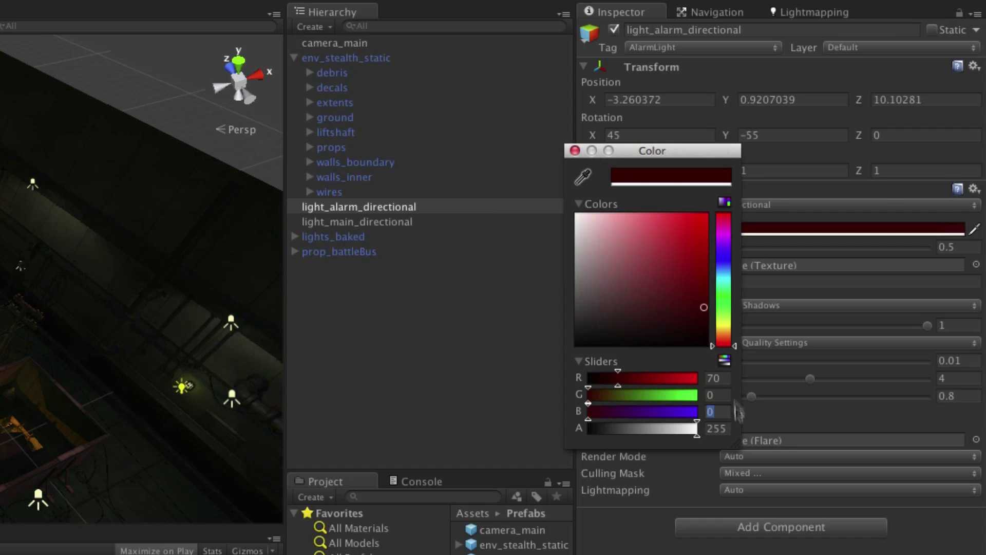
{"action": "left_click", "coordinate": [576, 151]}
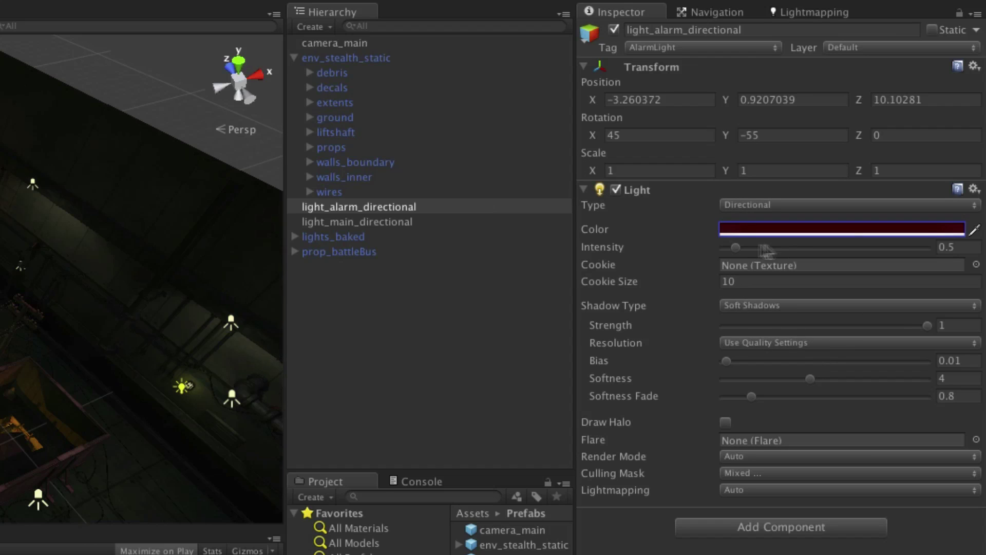
{"action": "left_click_drag", "start_coordinate": [737, 245], "coordinate": [700, 245]}
Set the alarm light's Culling Mask to Everything, including Extents.
{"action": "left_click", "coordinate": [752, 472]}
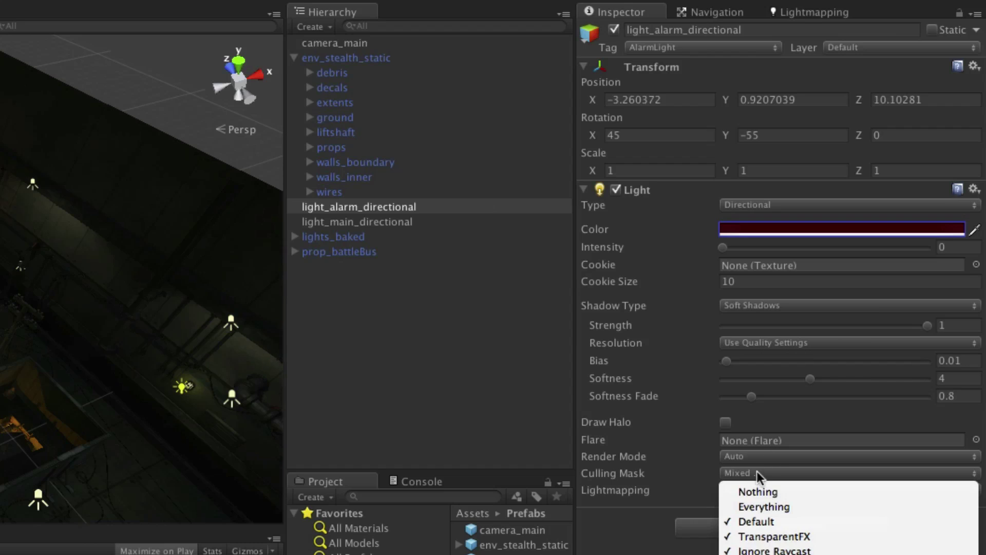
{"action": "left_click", "coordinate": [774, 506]}
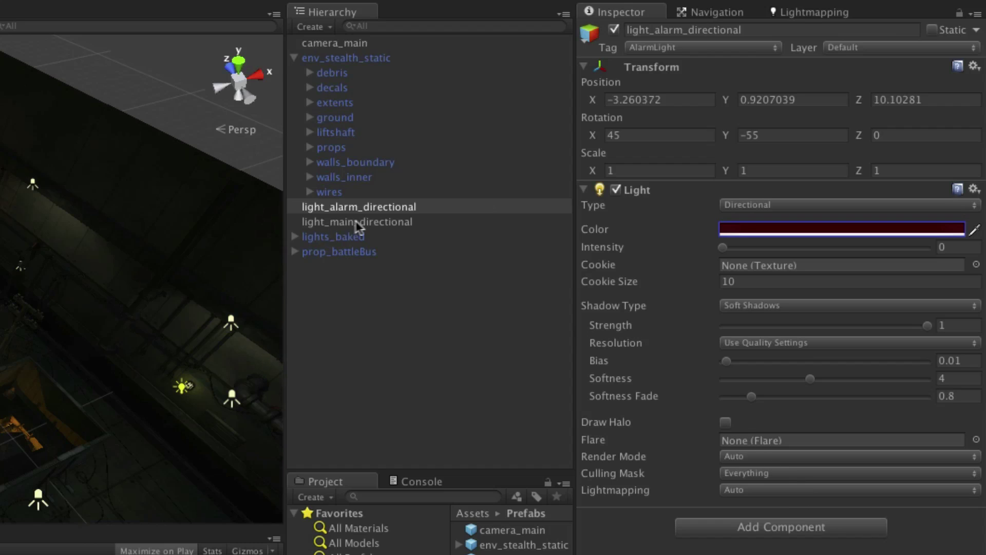
Set Lightmapping to Realtime Only on both the main and alarm directional lights.
{"action": "left_click", "coordinate": [386, 221], "text": "shift"}
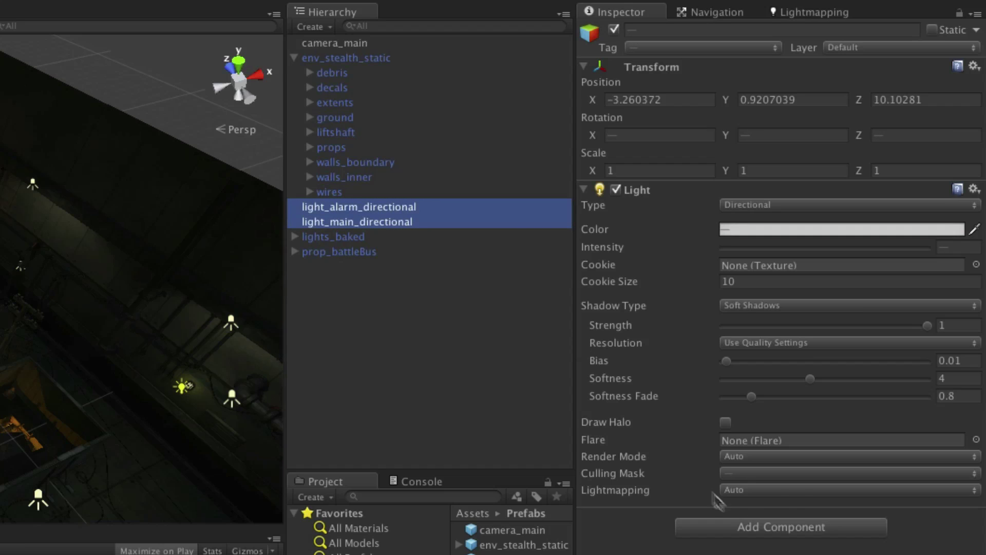
{"action": "left_click", "coordinate": [780, 489]}
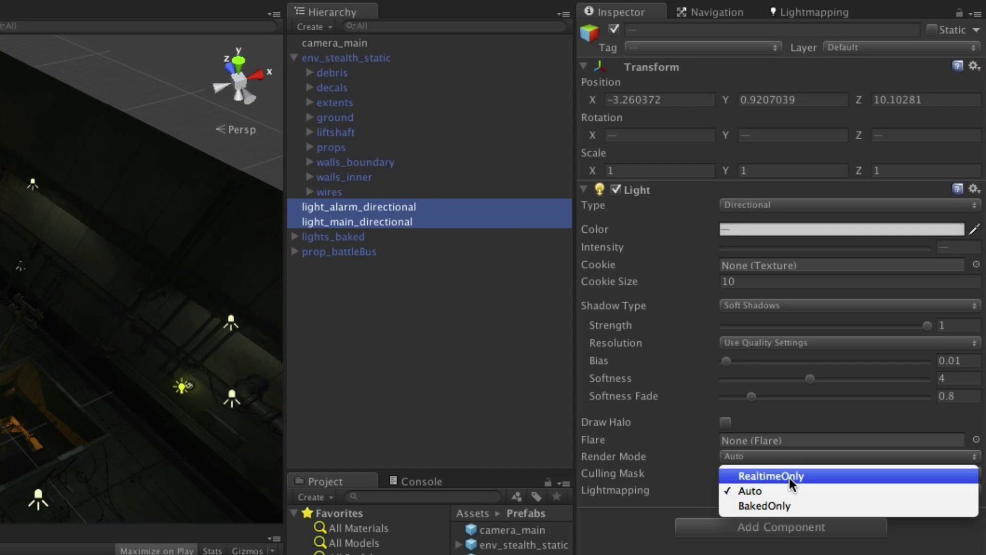
{"action": "left_click", "coordinate": [794, 478]}
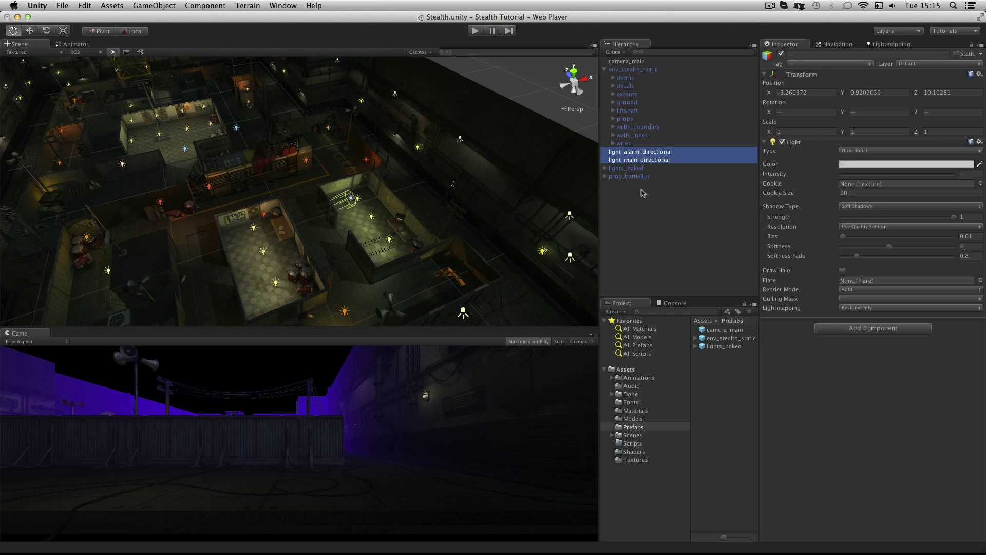
{"action": "left_click", "coordinate": [63, 9]}
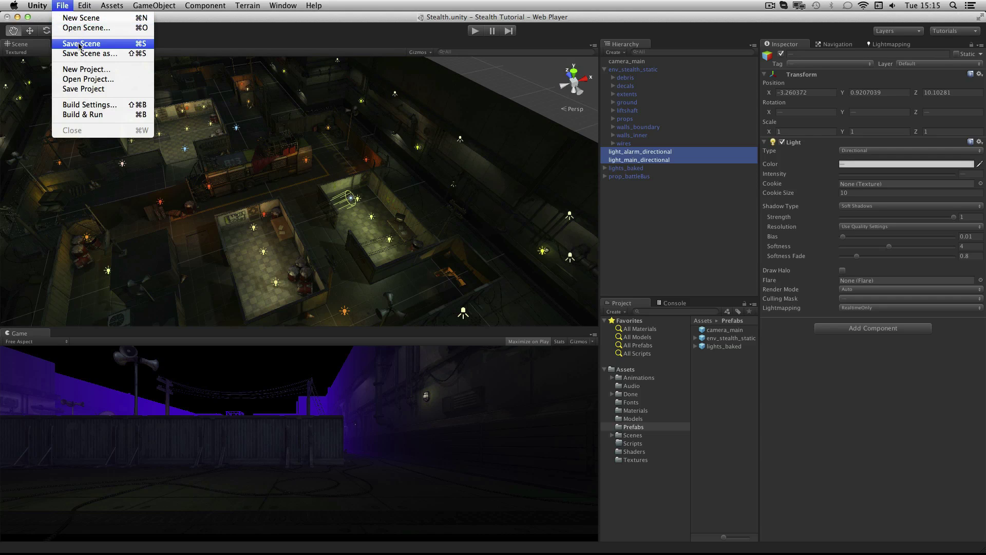